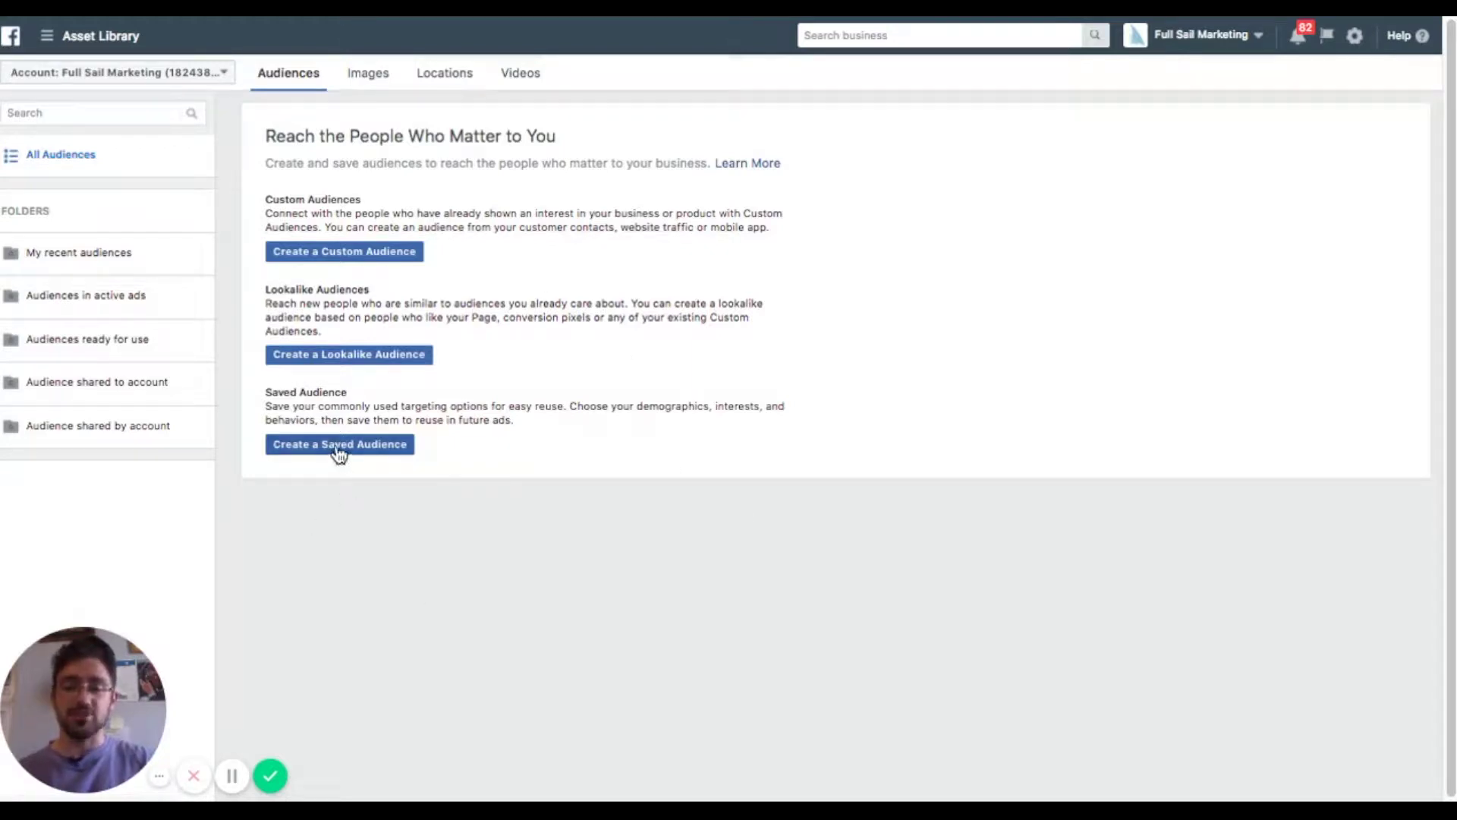
Open a blank Create a Saved Audience form and select its Audience Name field.
{"action": "left_click", "coordinate": [338, 447]}
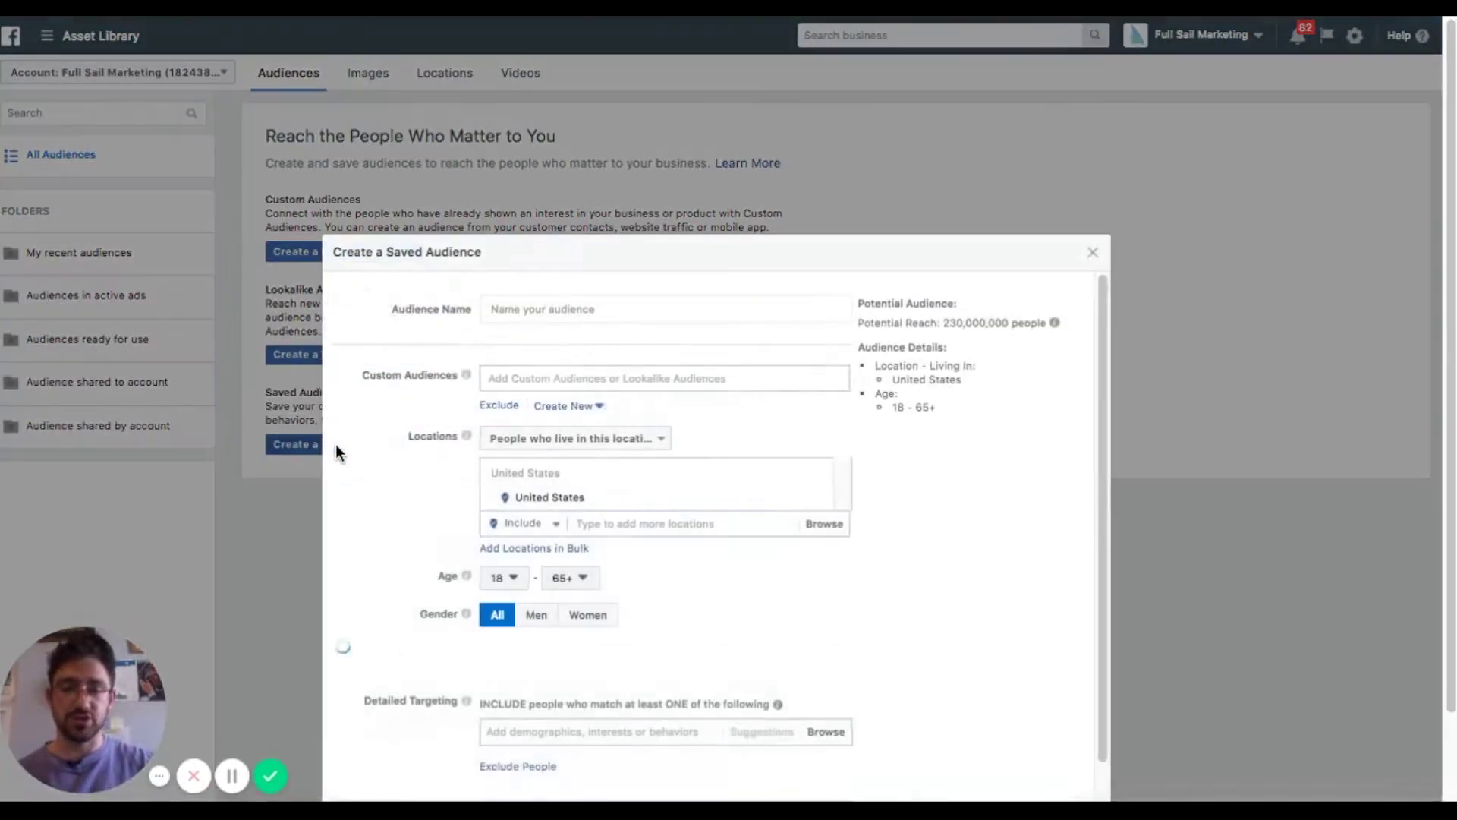
{"action": "scroll", "coordinate": [967, 357], "scroll_direction": "down", "scroll_amount": 1}
{"action": "scroll", "coordinate": [967, 357], "scroll_direction": "up", "scroll_amount": 1}
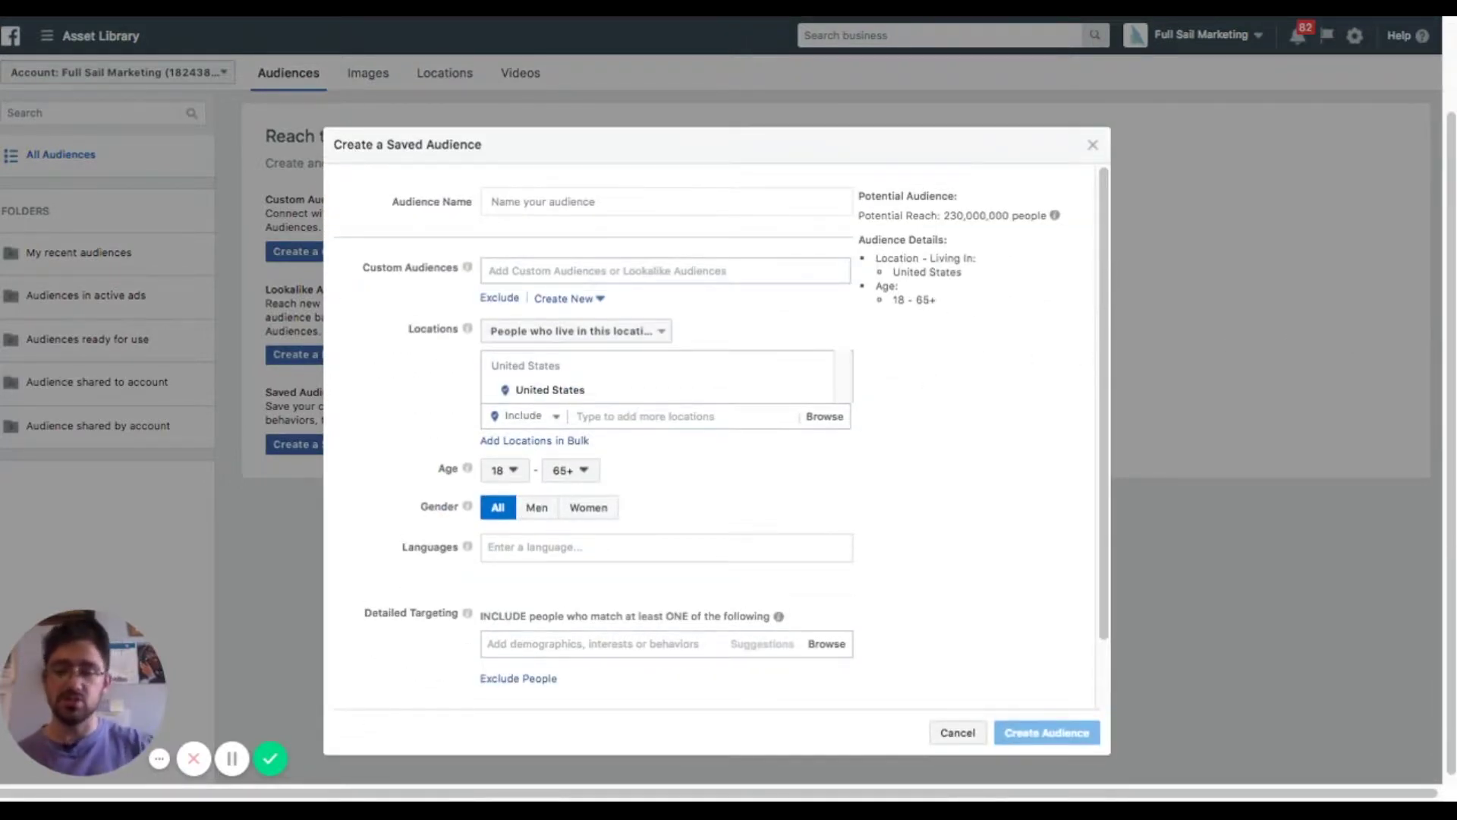
{"action": "left_click", "coordinate": [589, 195]}
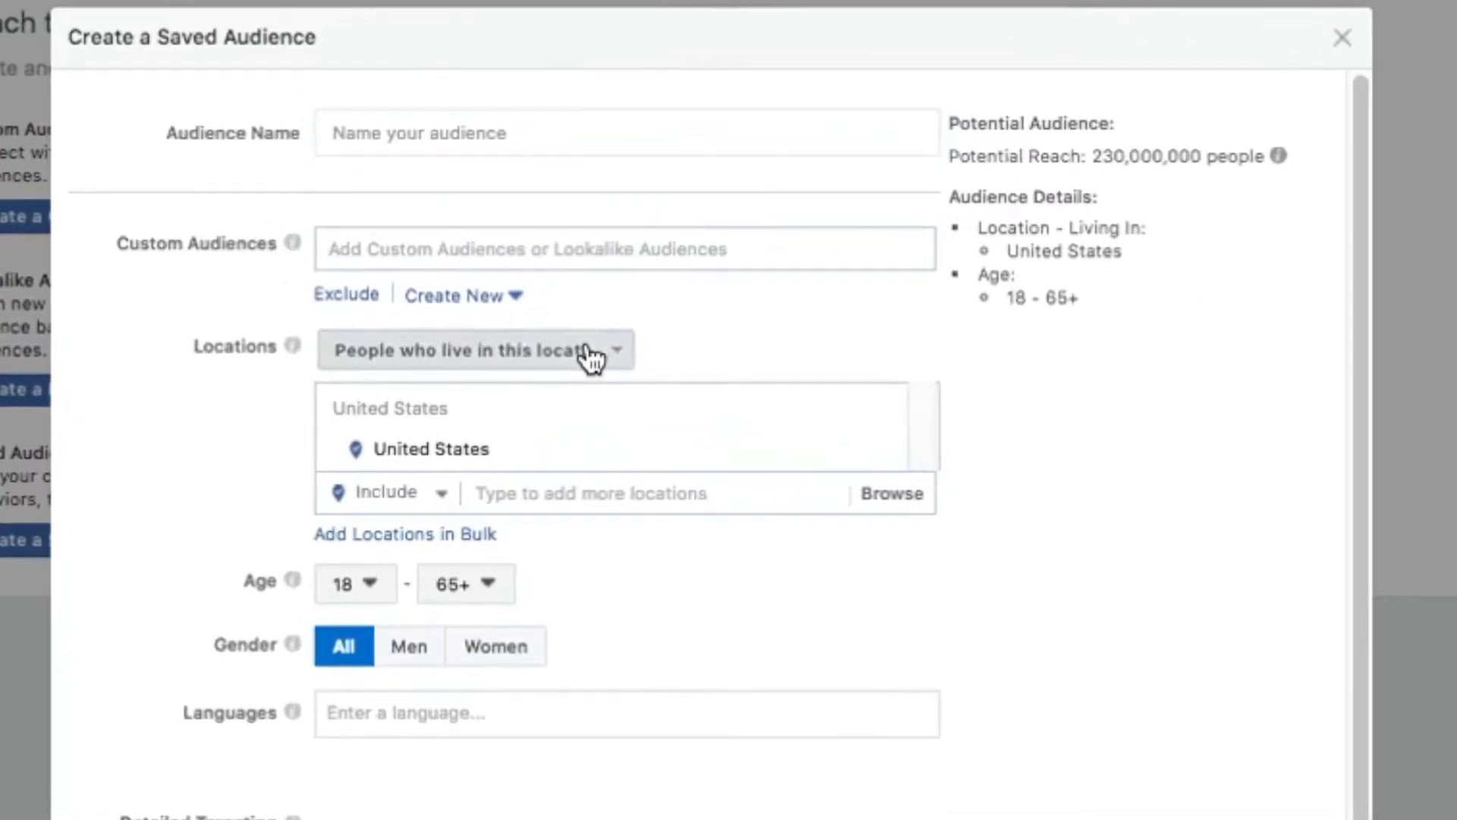
{"action": "left_click", "coordinate": [645, 333]}
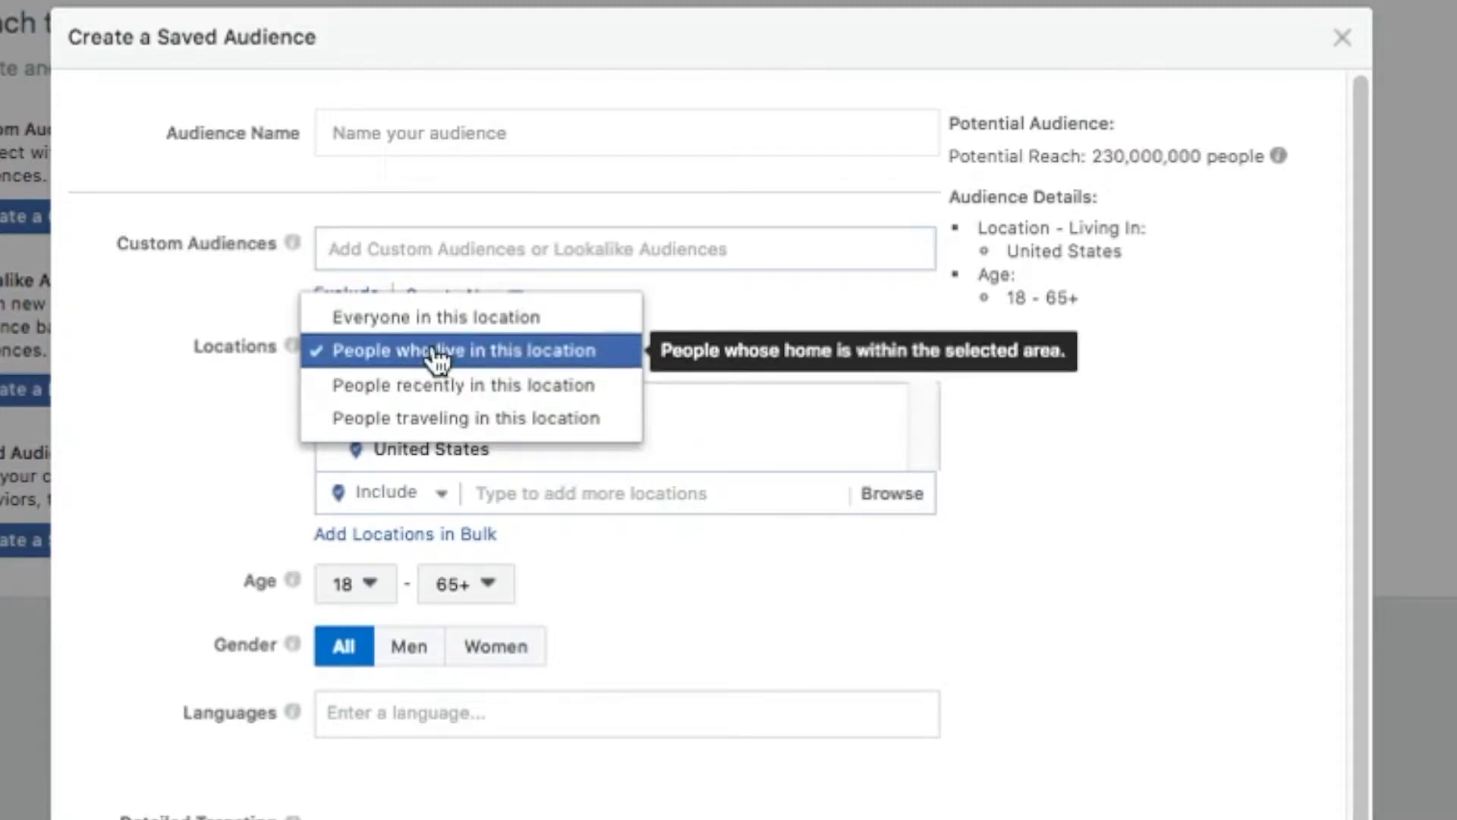
{"action": "left_click", "coordinate": [389, 351]}
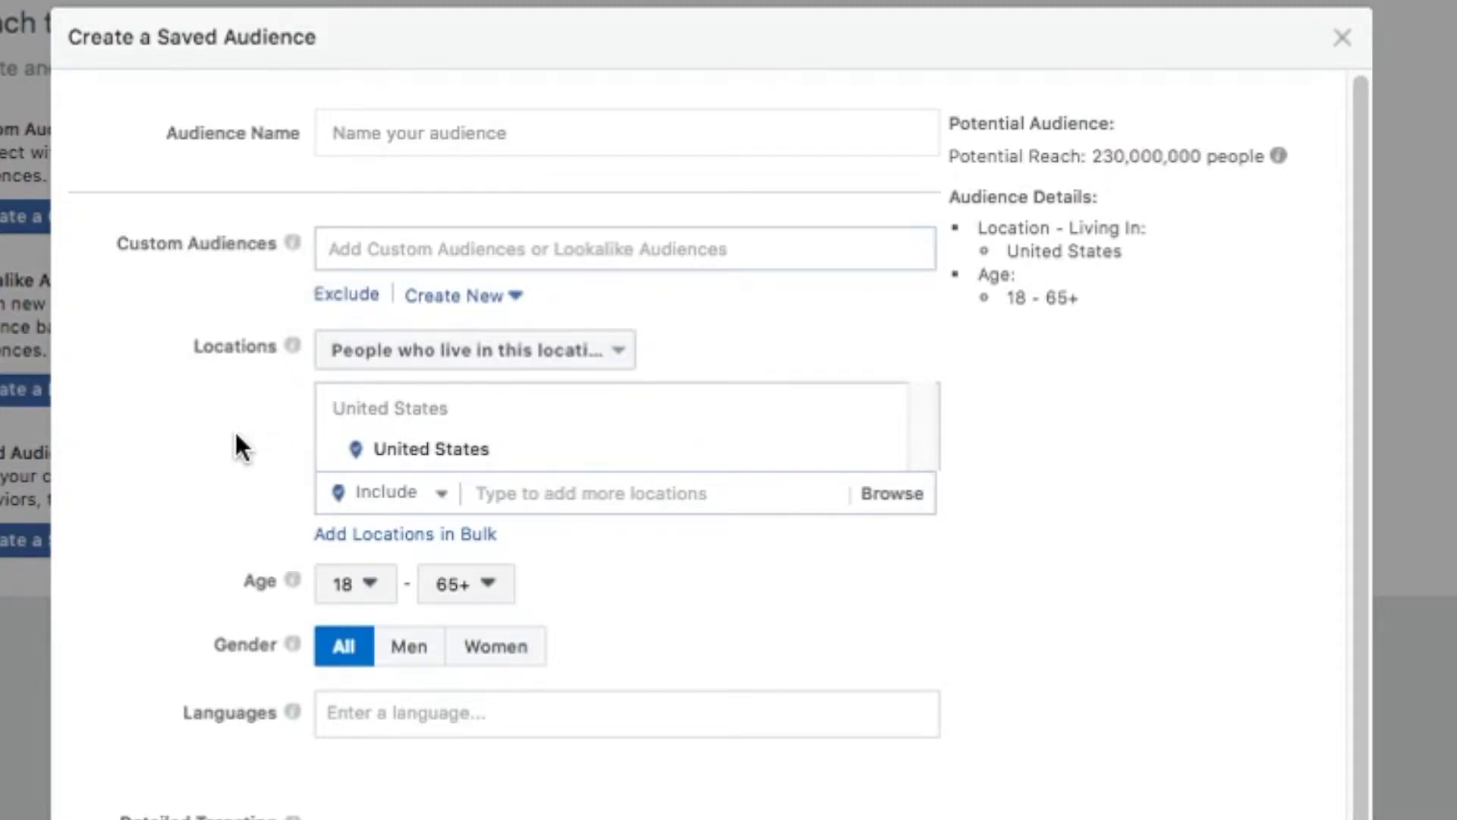
{"action": "mouse_move", "coordinate": [404, 456]}
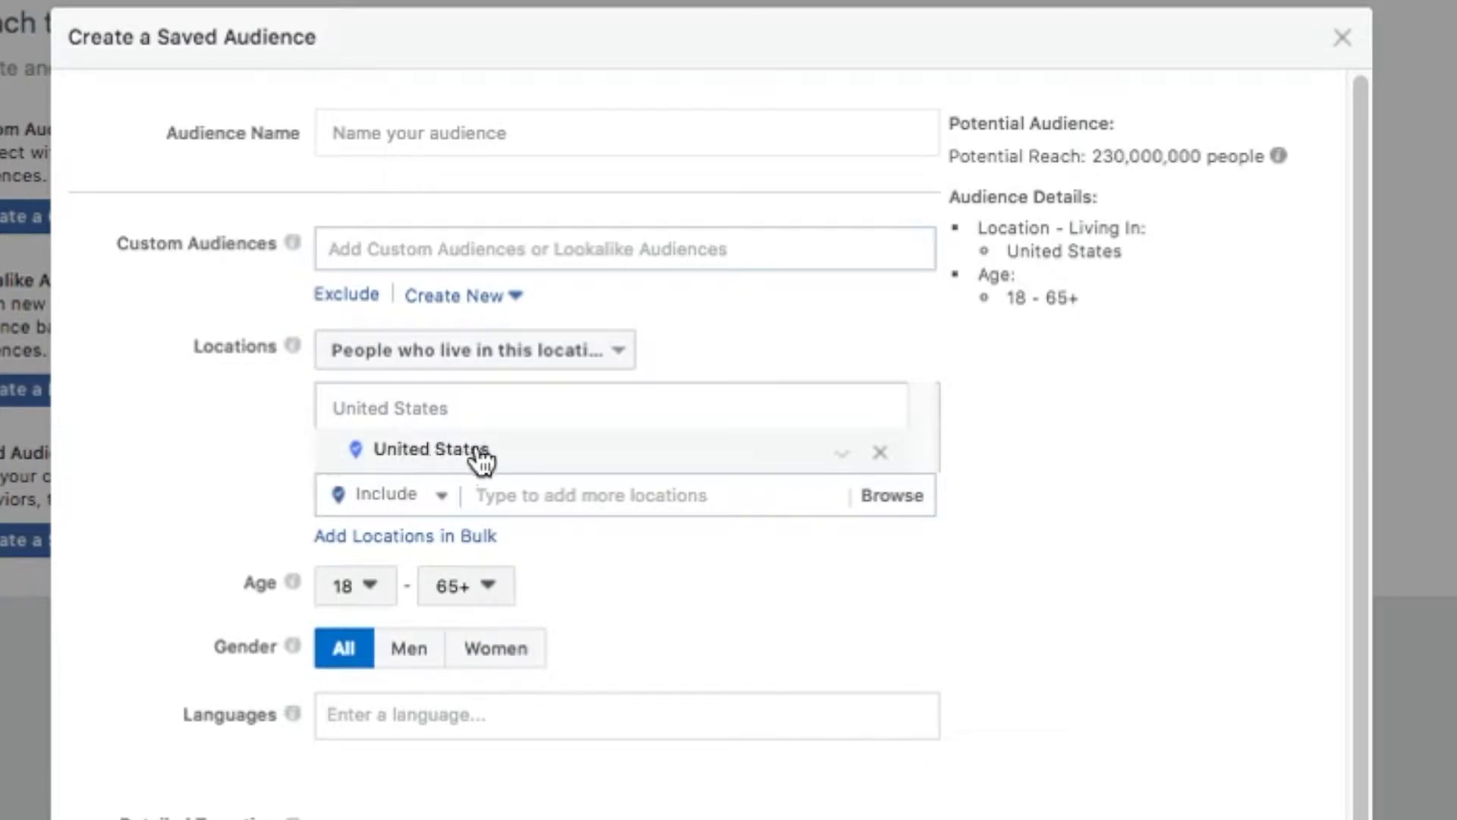
Add North Carolina as a targeted location.
{"action": "left_click", "coordinate": [570, 491]}
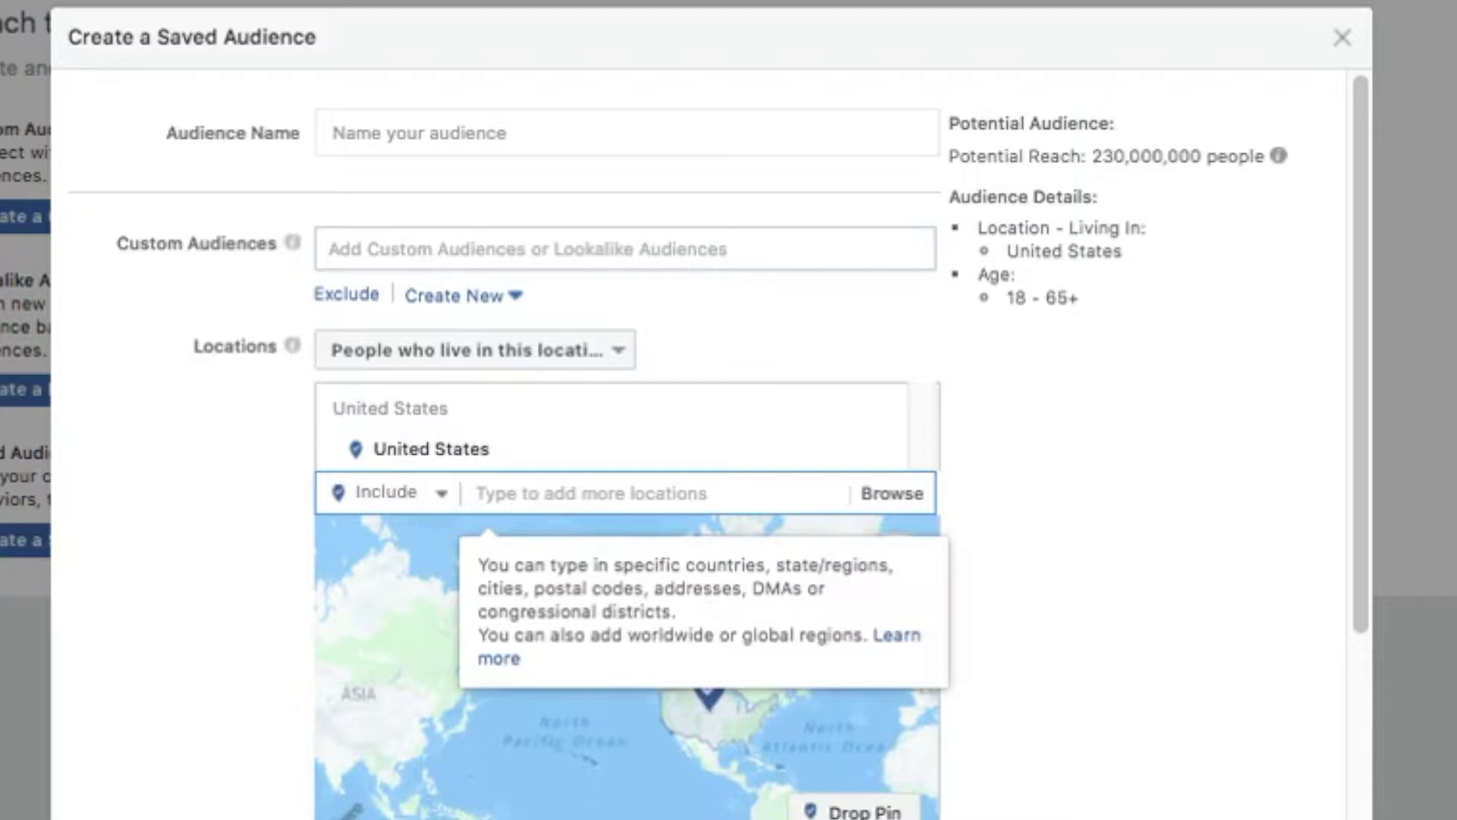
{"action": "type", "text": "norht"}
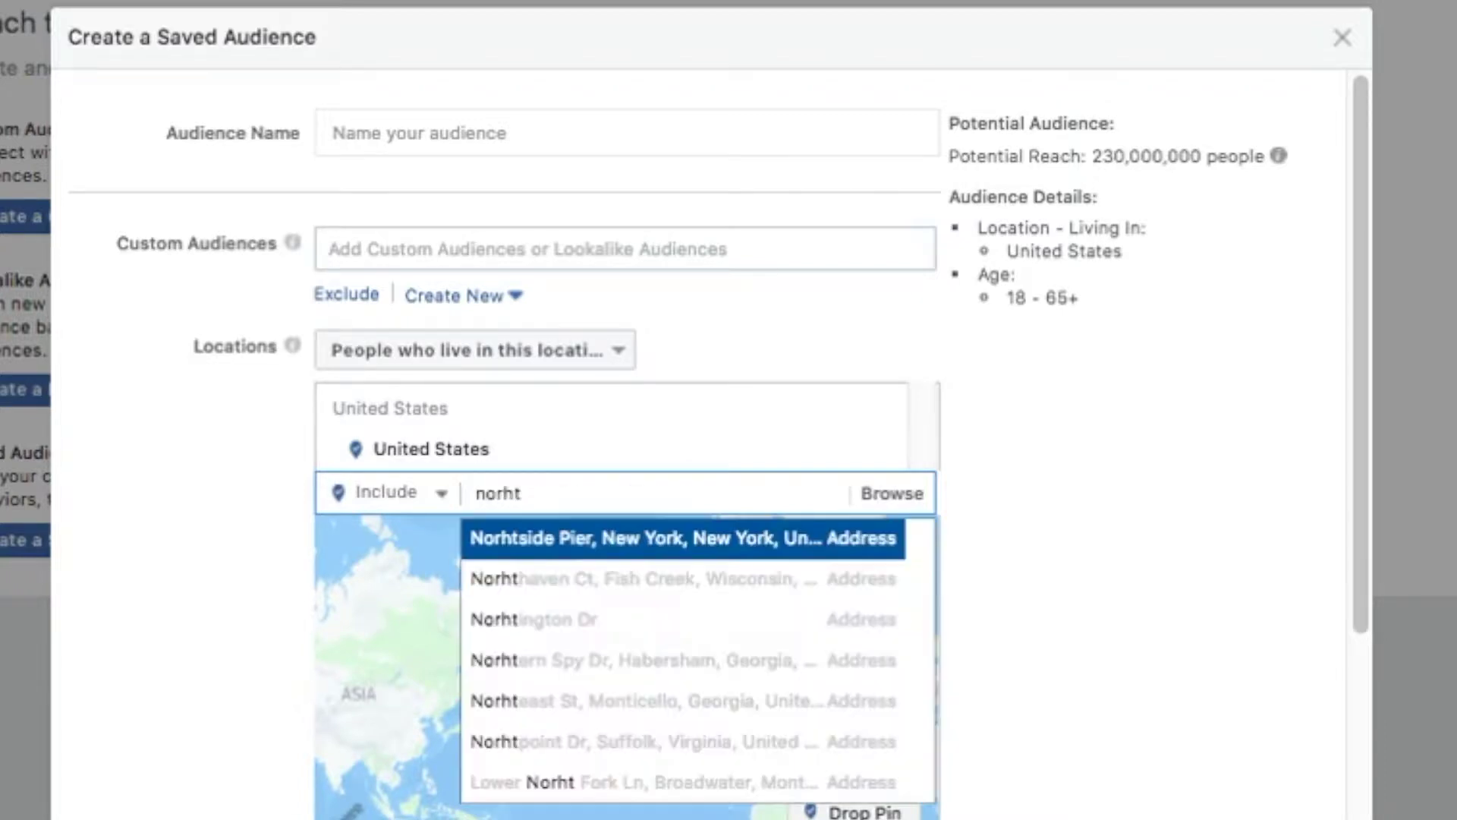
{"action": "key", "text": "BackSpace"}
{"action": "key", "text": "BackSpace"}
{"action": "key", "text": "BackSpace"}
{"action": "type", "text": "rth"}
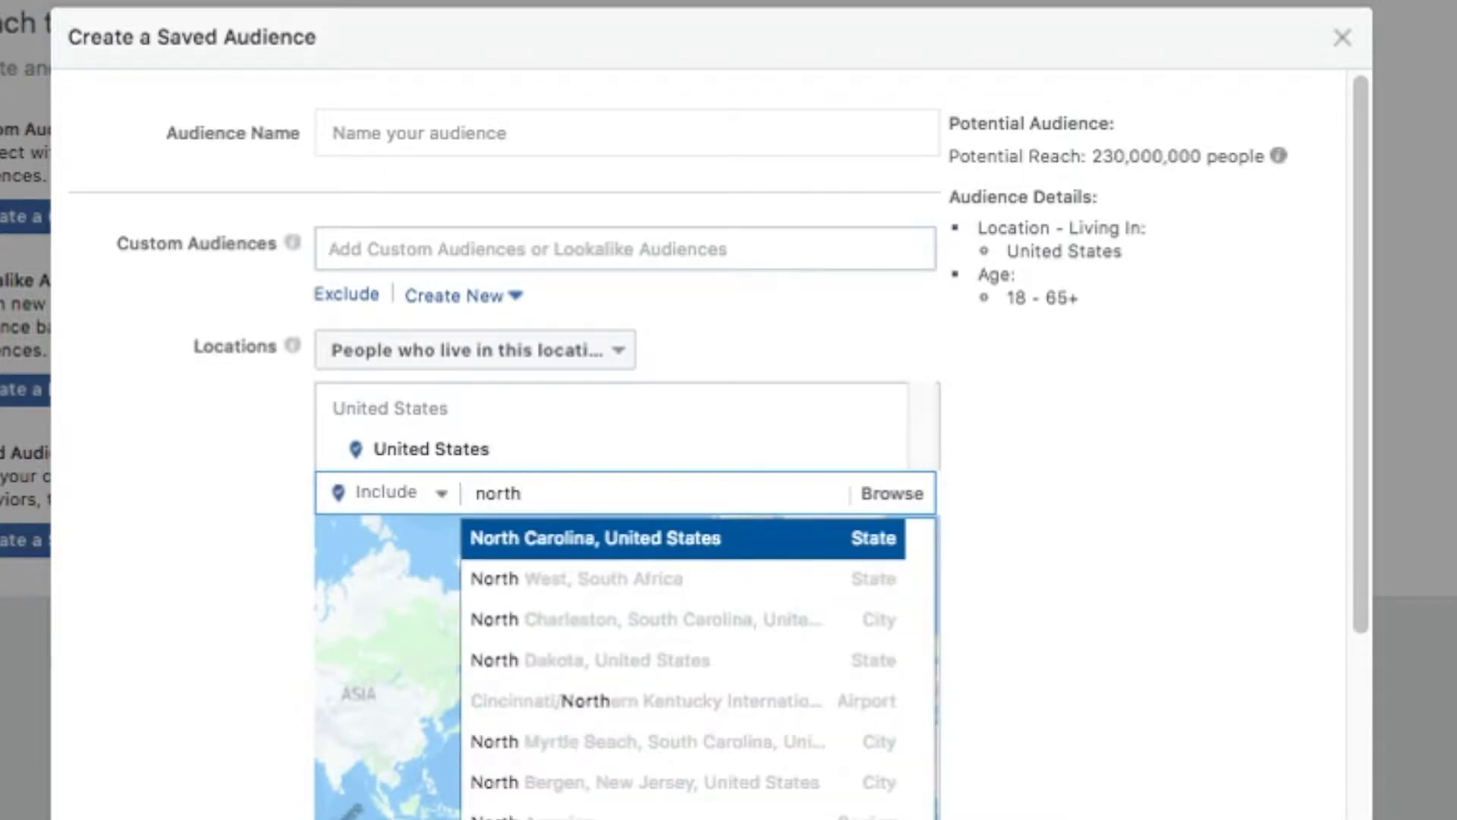
{"action": "left_click", "coordinate": [578, 541]}
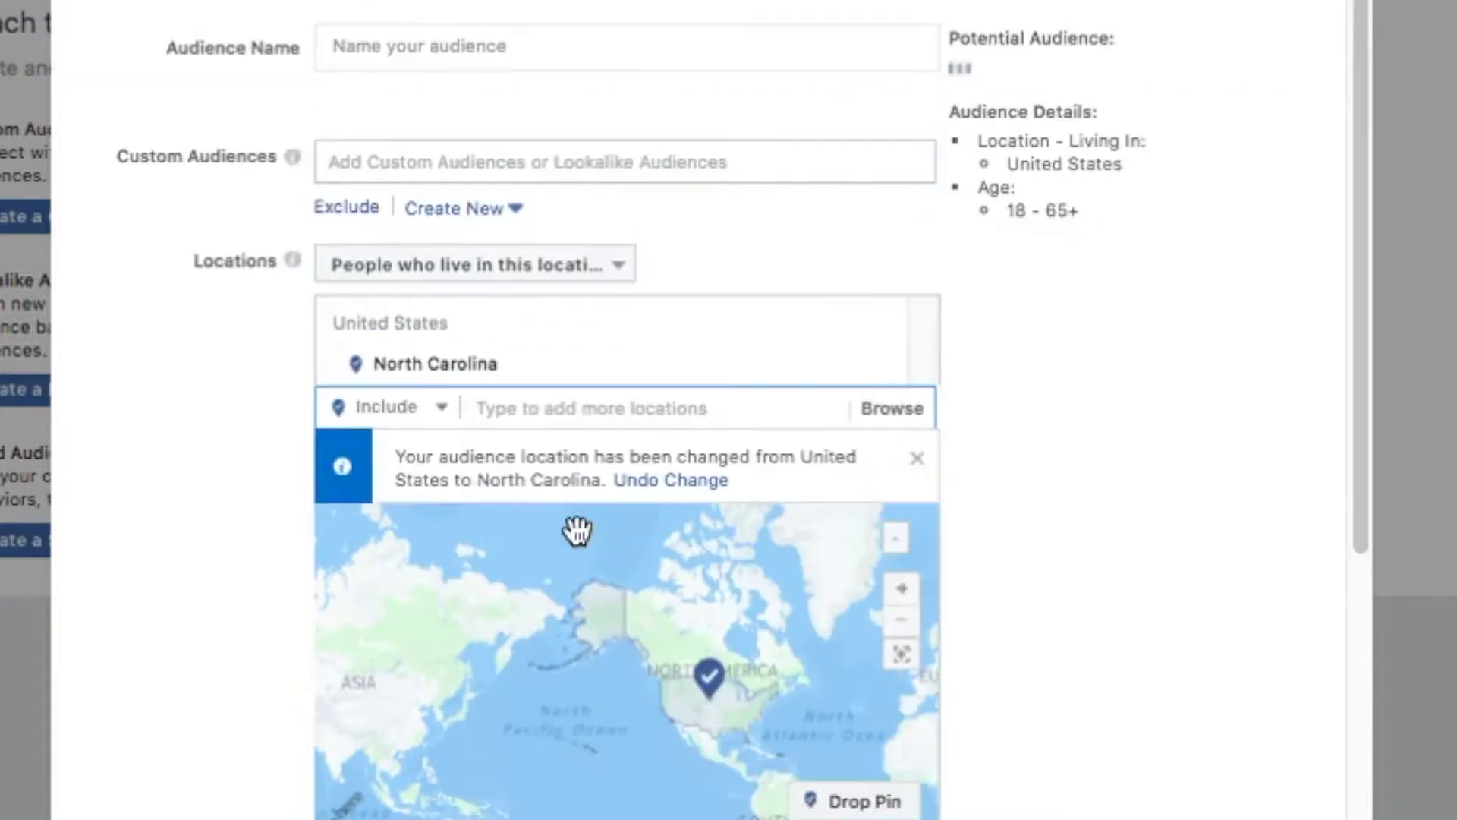
Target Charlotte, North Carolina with a 50-mile radius instead.
{"action": "left_click", "coordinate": [569, 416]}
{"action": "type", "text": "charlott"}
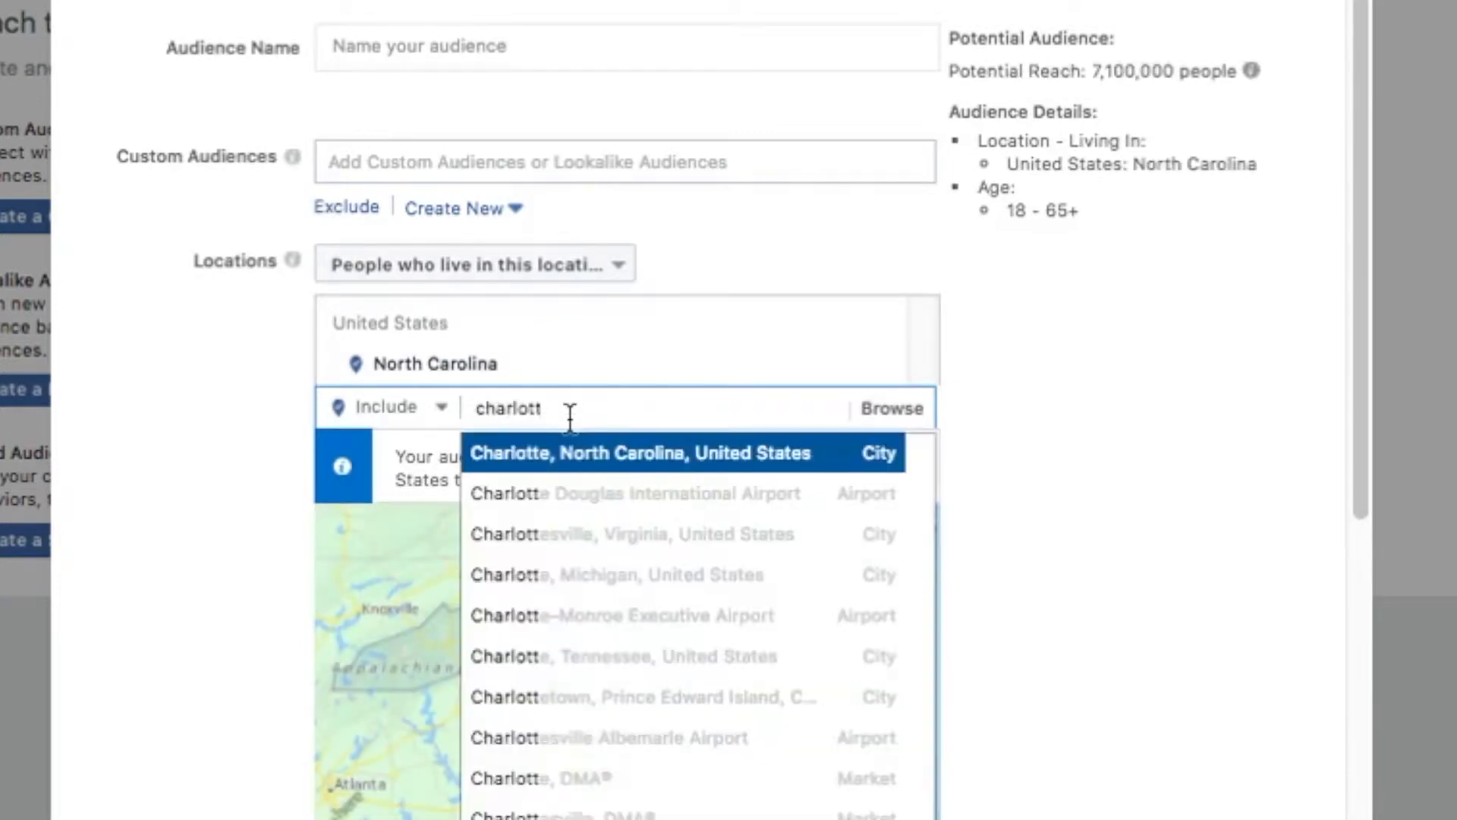
{"action": "left_click", "coordinate": [670, 462]}
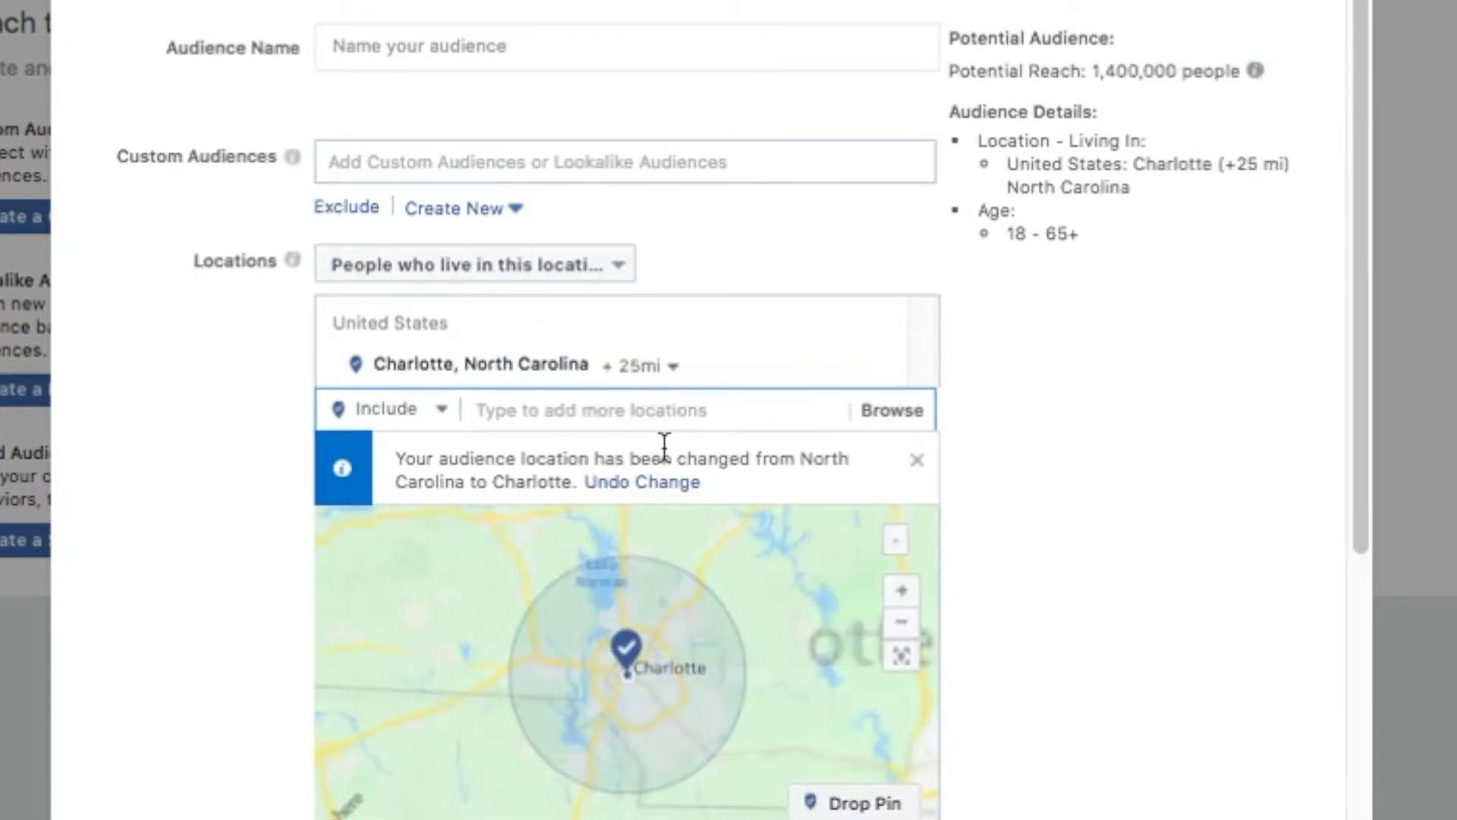
{"action": "left_click", "coordinate": [651, 365]}
{"action": "left_click_drag", "start_coordinate": [687, 493], "coordinate": [757, 478]}
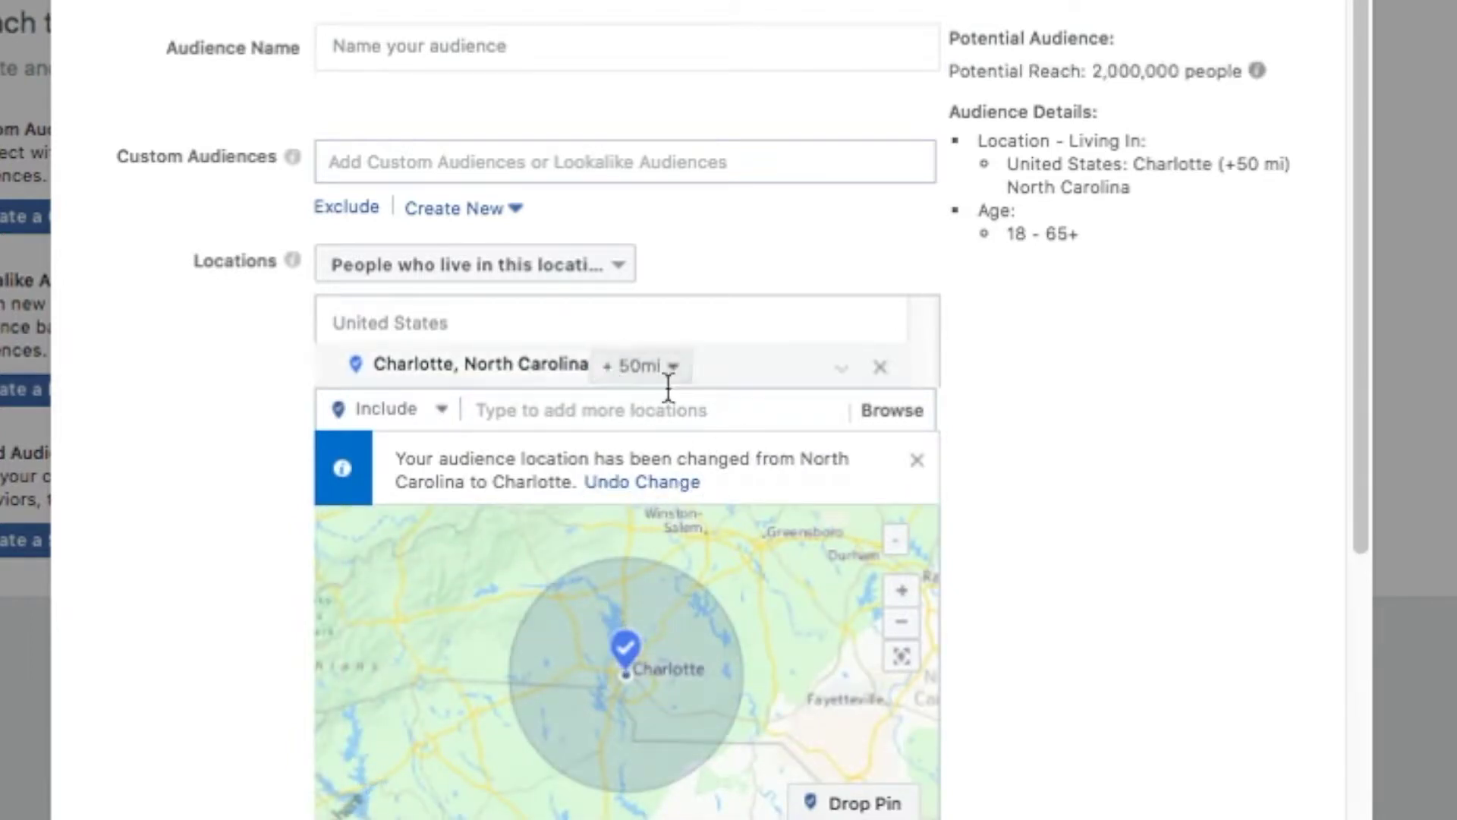
{"action": "left_click", "coordinate": [917, 459]}
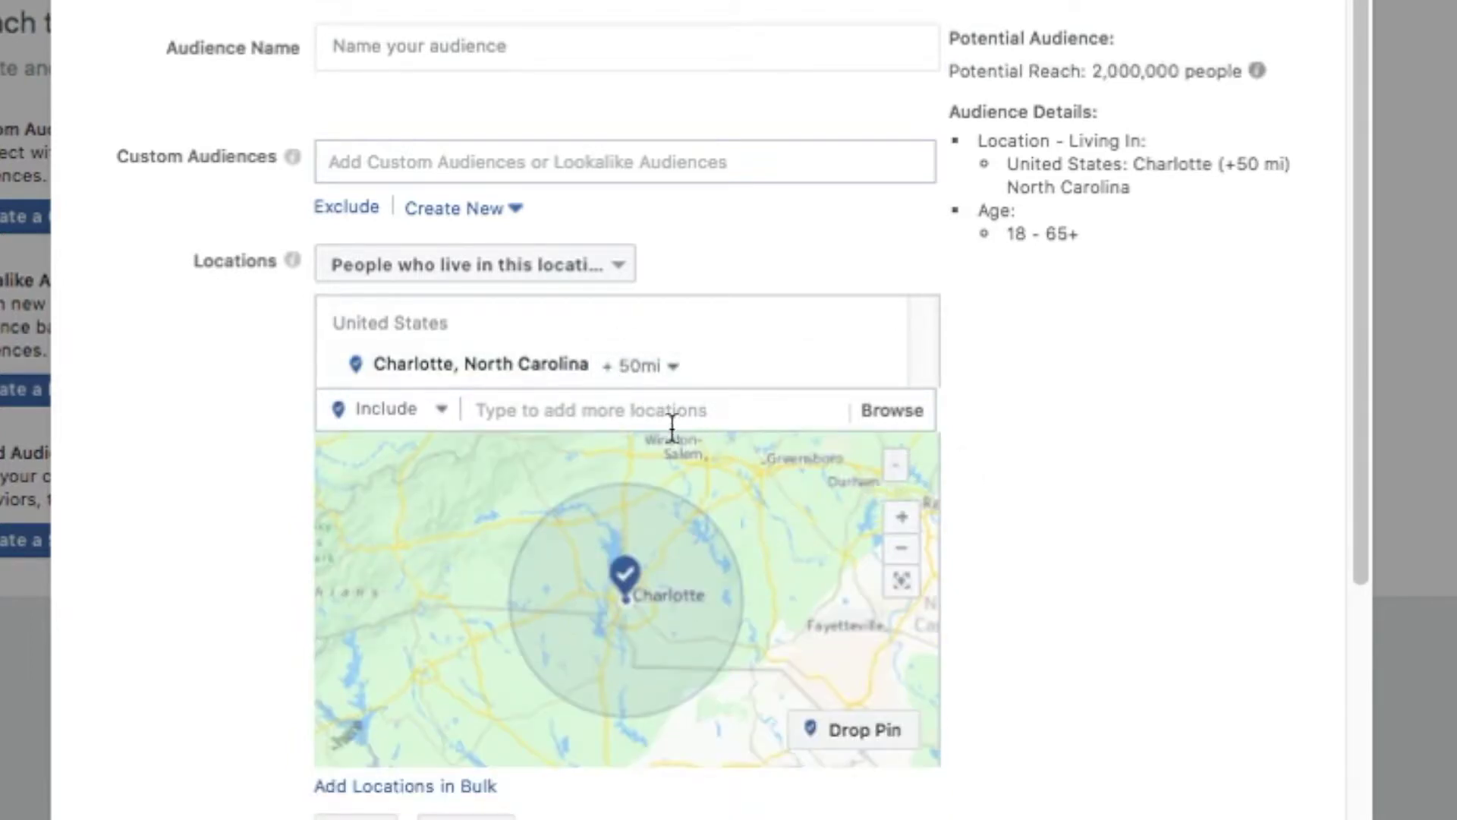
{"action": "scroll", "coordinate": [1031, 496], "scroll_direction": "down", "scroll_amount": 1}
{"action": "scroll", "coordinate": [1034, 510], "scroll_direction": "down", "scroll_amount": 5}
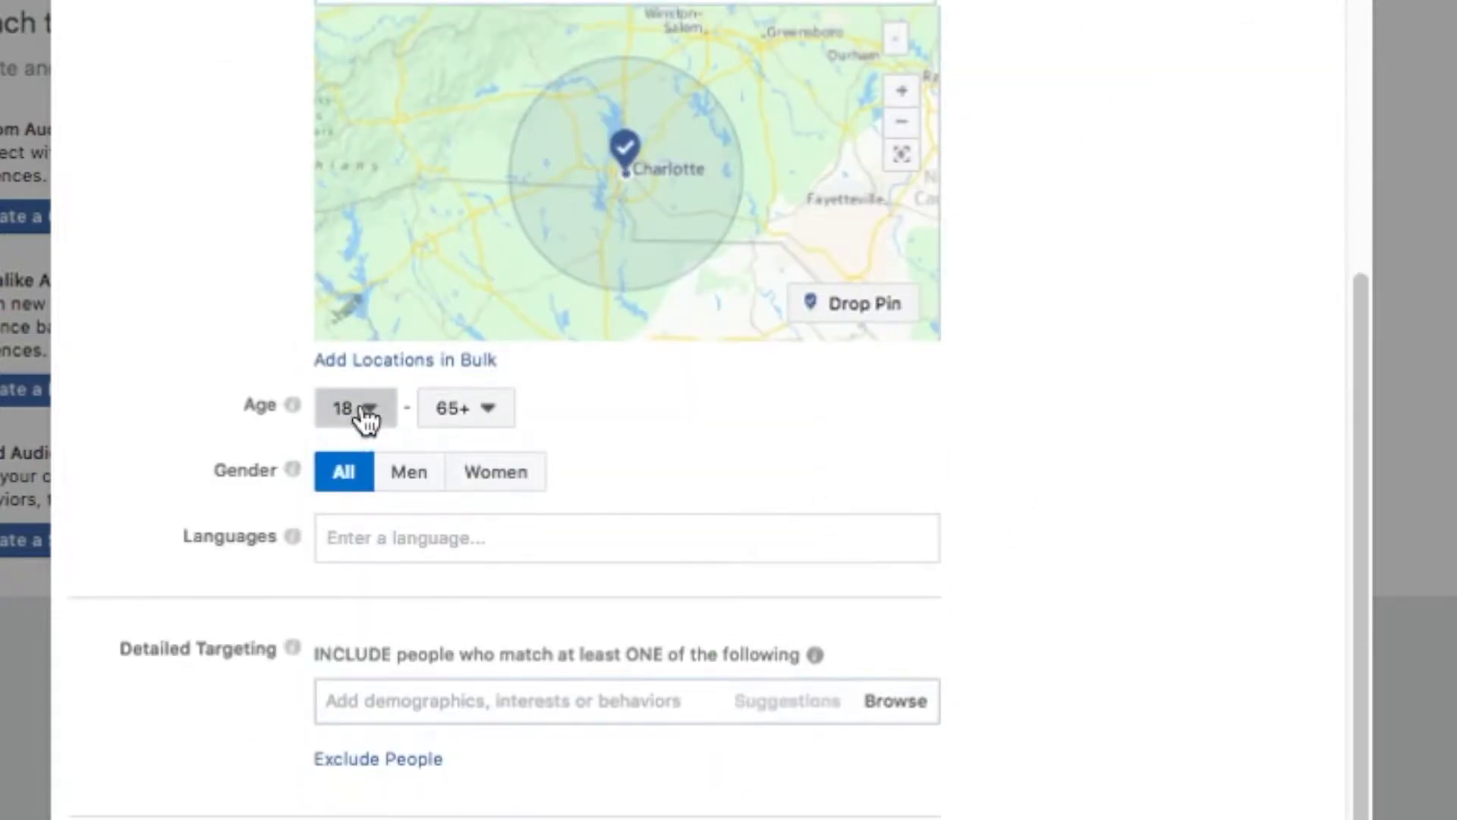
Set the minimum age to 35, keeping the maximum at 65+.
{"action": "left_click", "coordinate": [358, 410]}
{"action": "scroll", "coordinate": [345, 649], "scroll_direction": "down", "scroll_amount": 5}
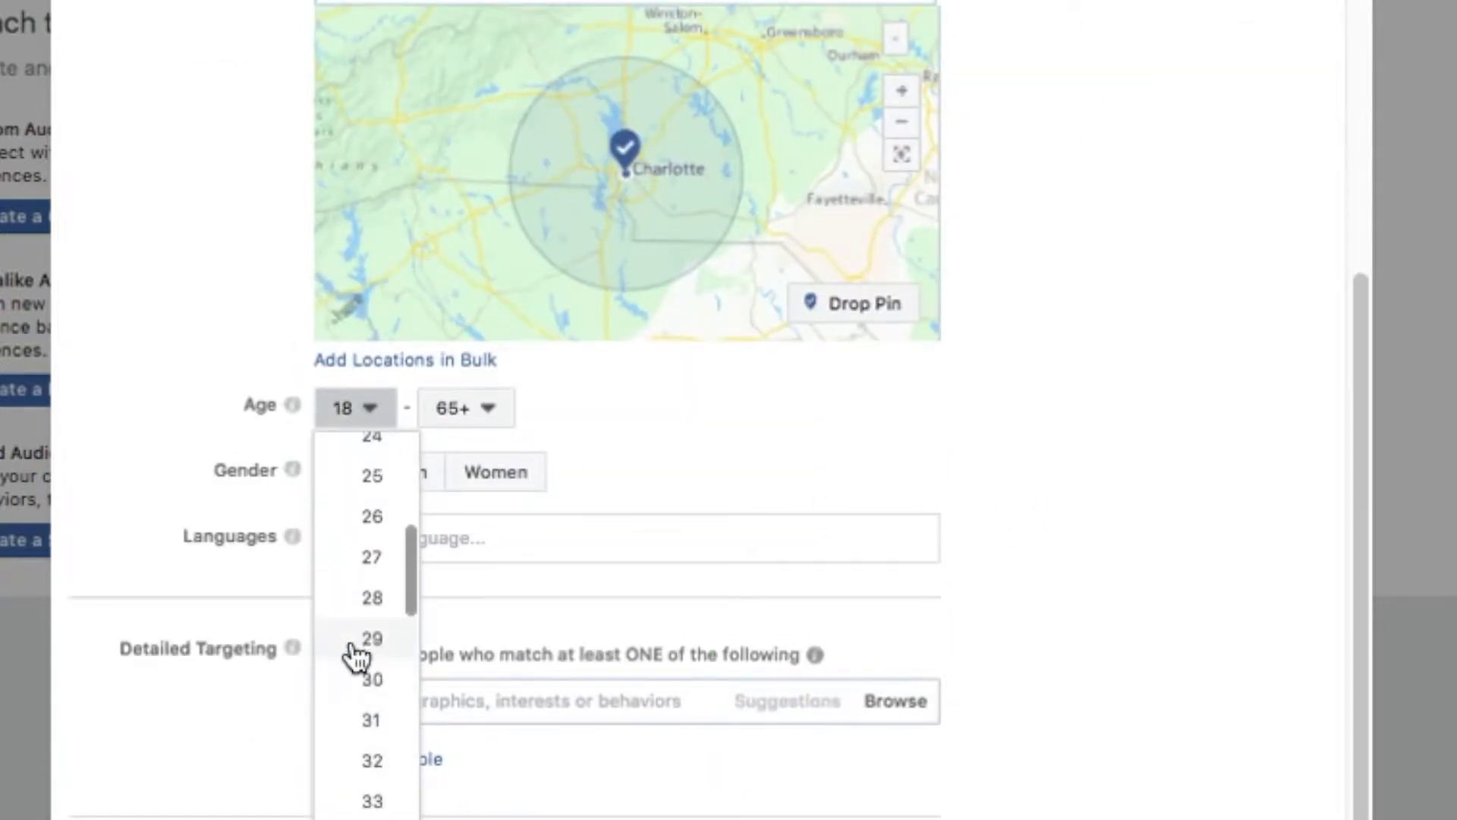
{"action": "scroll", "coordinate": [351, 652], "scroll_direction": "down", "scroll_amount": 1}
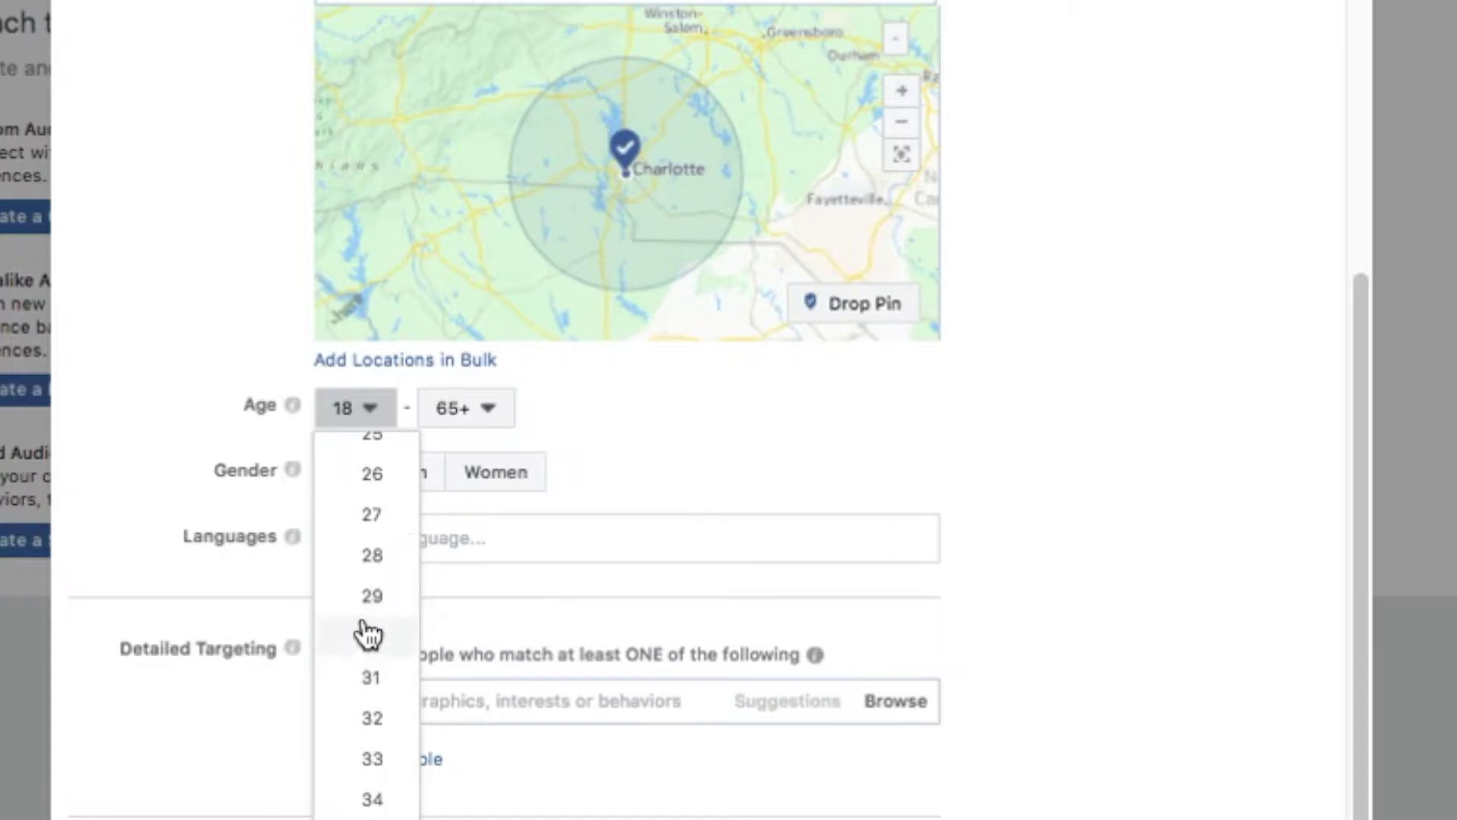
{"action": "scroll", "coordinate": [365, 636], "scroll_direction": "up", "scroll_amount": 1}
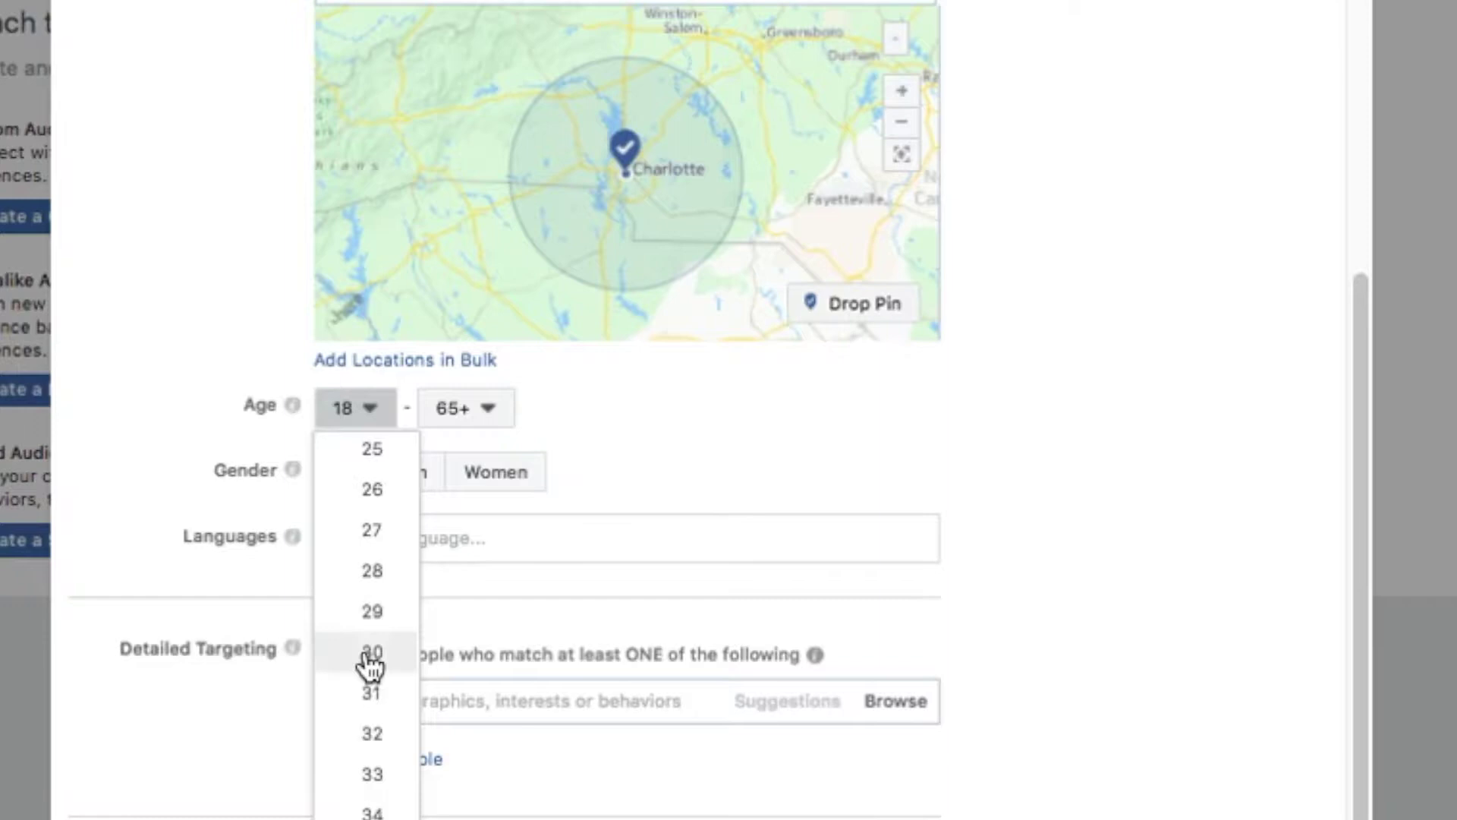
{"action": "left_click", "coordinate": [370, 661]}
{"action": "left_click", "coordinate": [383, 418]}
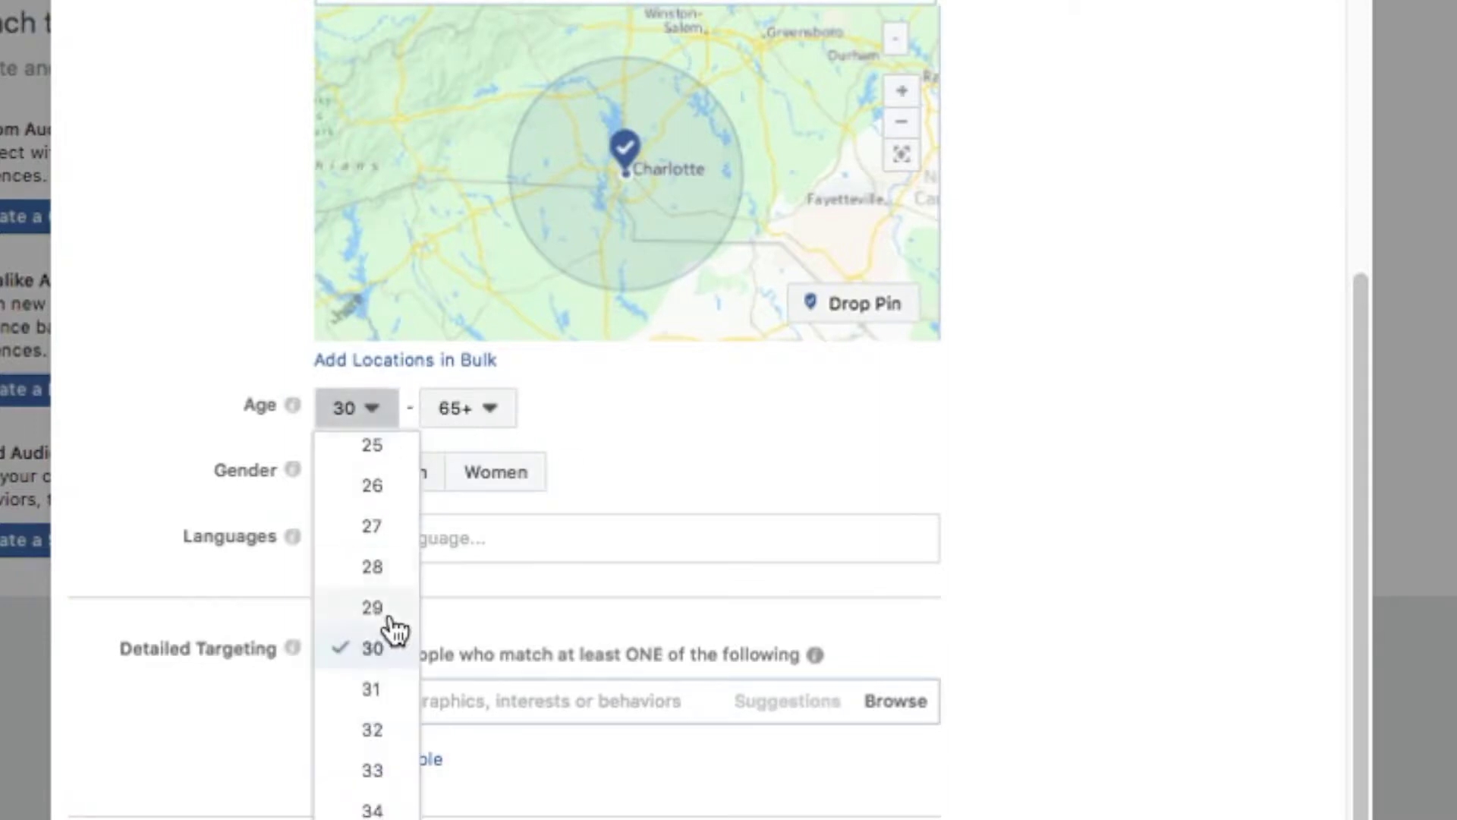
{"action": "scroll", "coordinate": [368, 759], "scroll_direction": "down", "scroll_amount": 3}
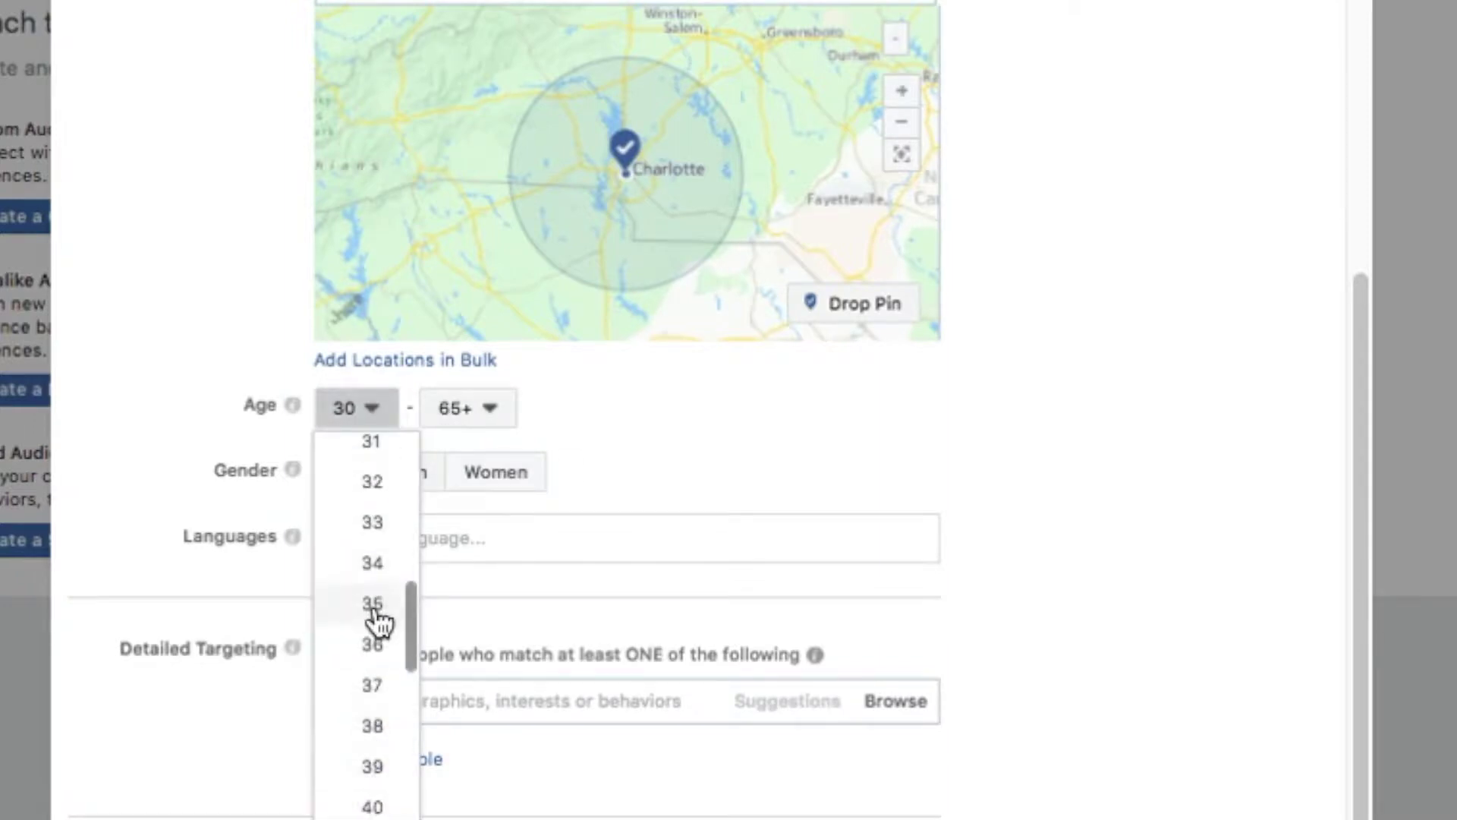
{"action": "left_click", "coordinate": [374, 605]}
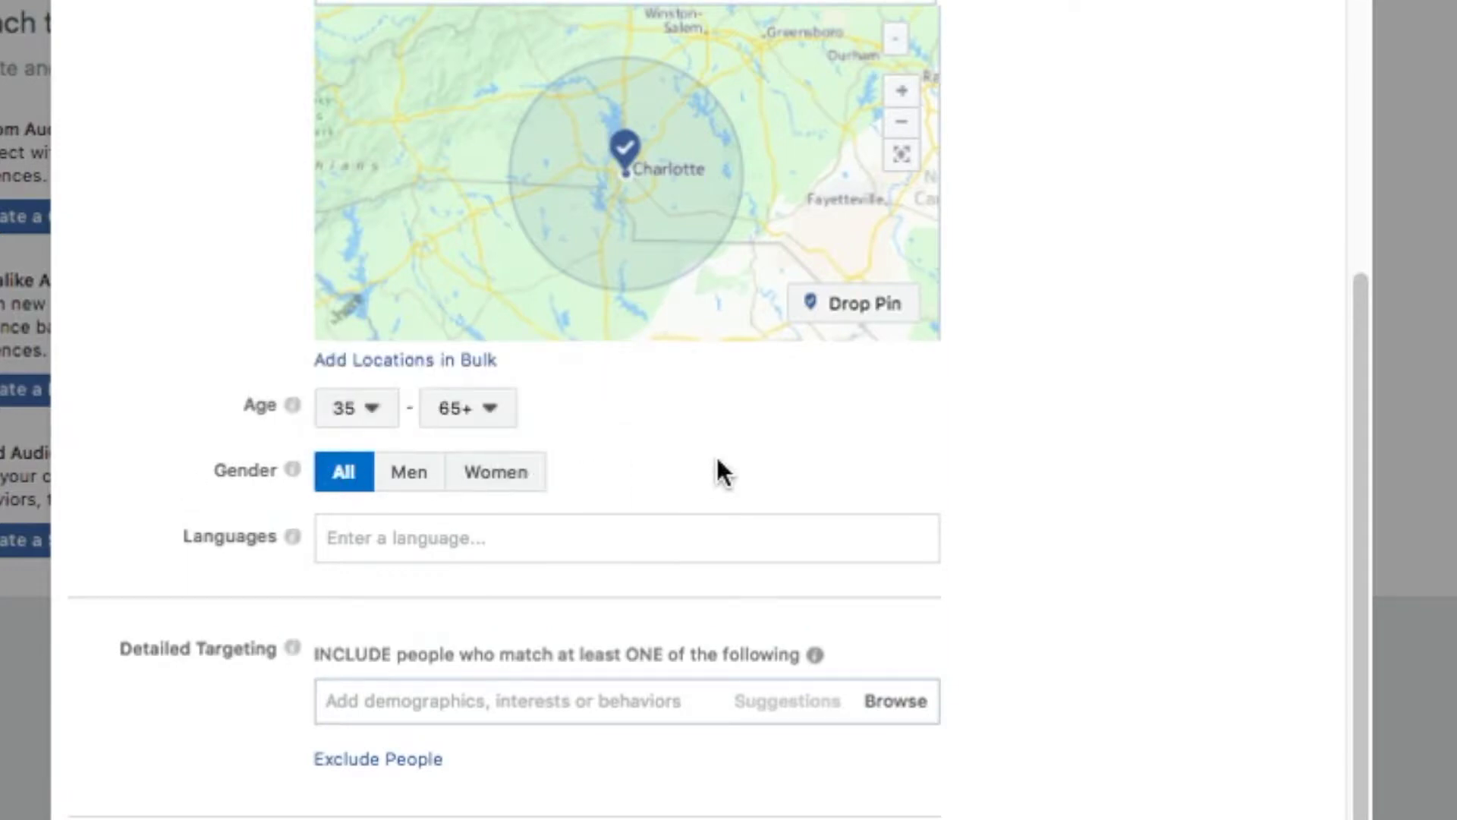
{"action": "scroll", "coordinate": [871, 434], "scroll_direction": "down", "scroll_amount": 1}
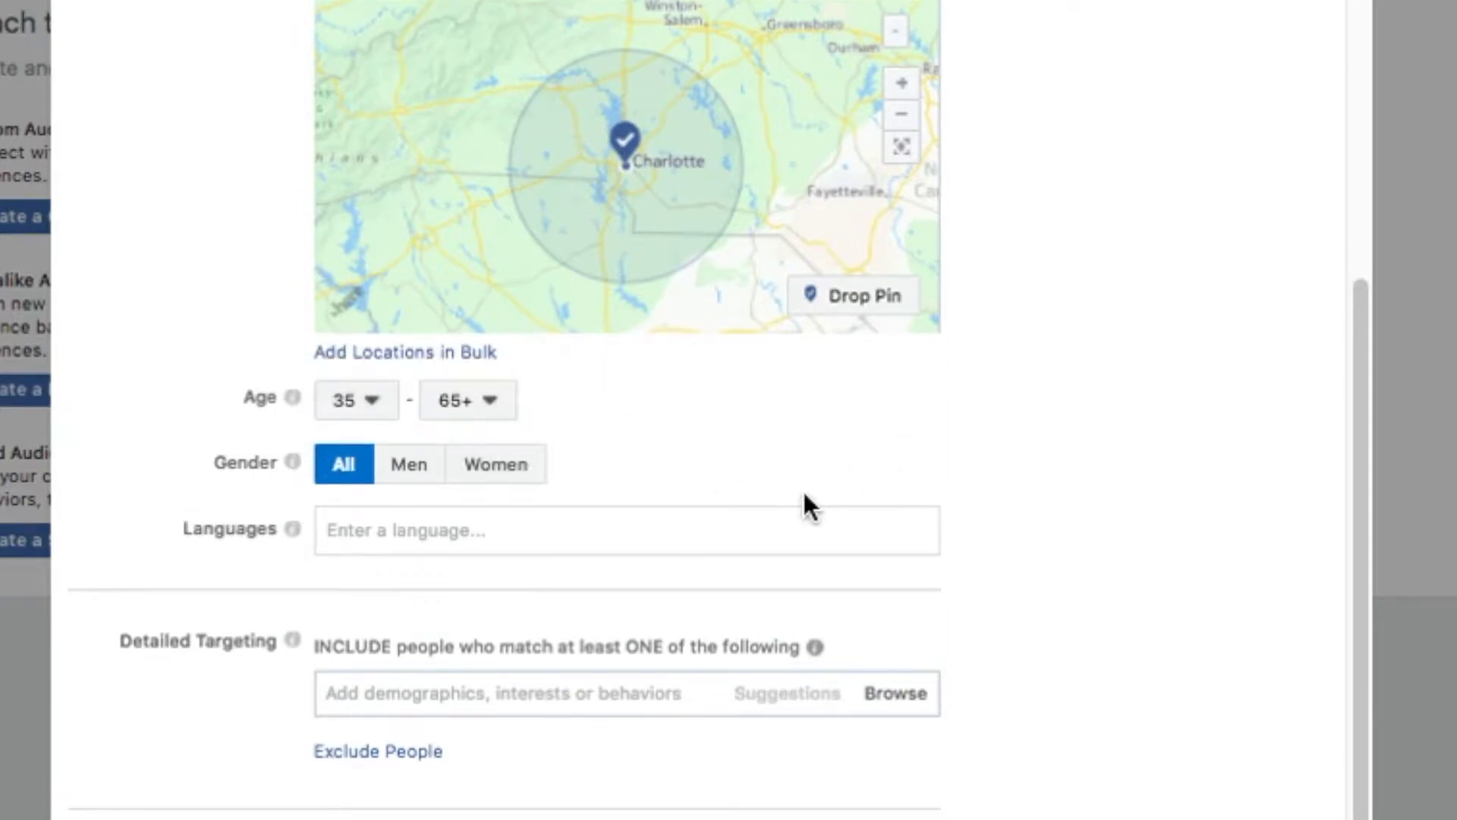
Add English (All) as the audience's language.
{"action": "left_click", "coordinate": [702, 530]}
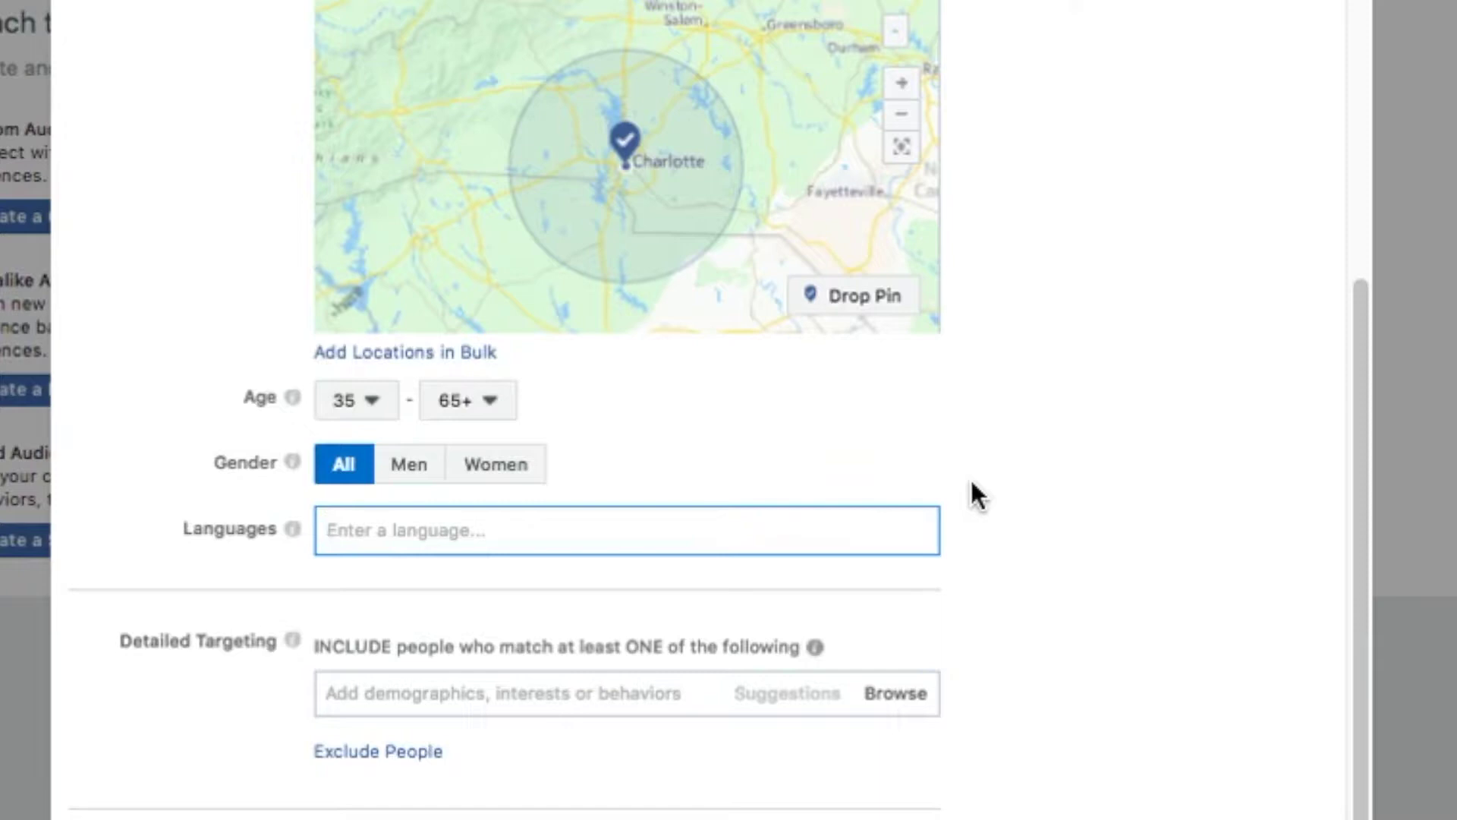
{"action": "type", "text": "english"}
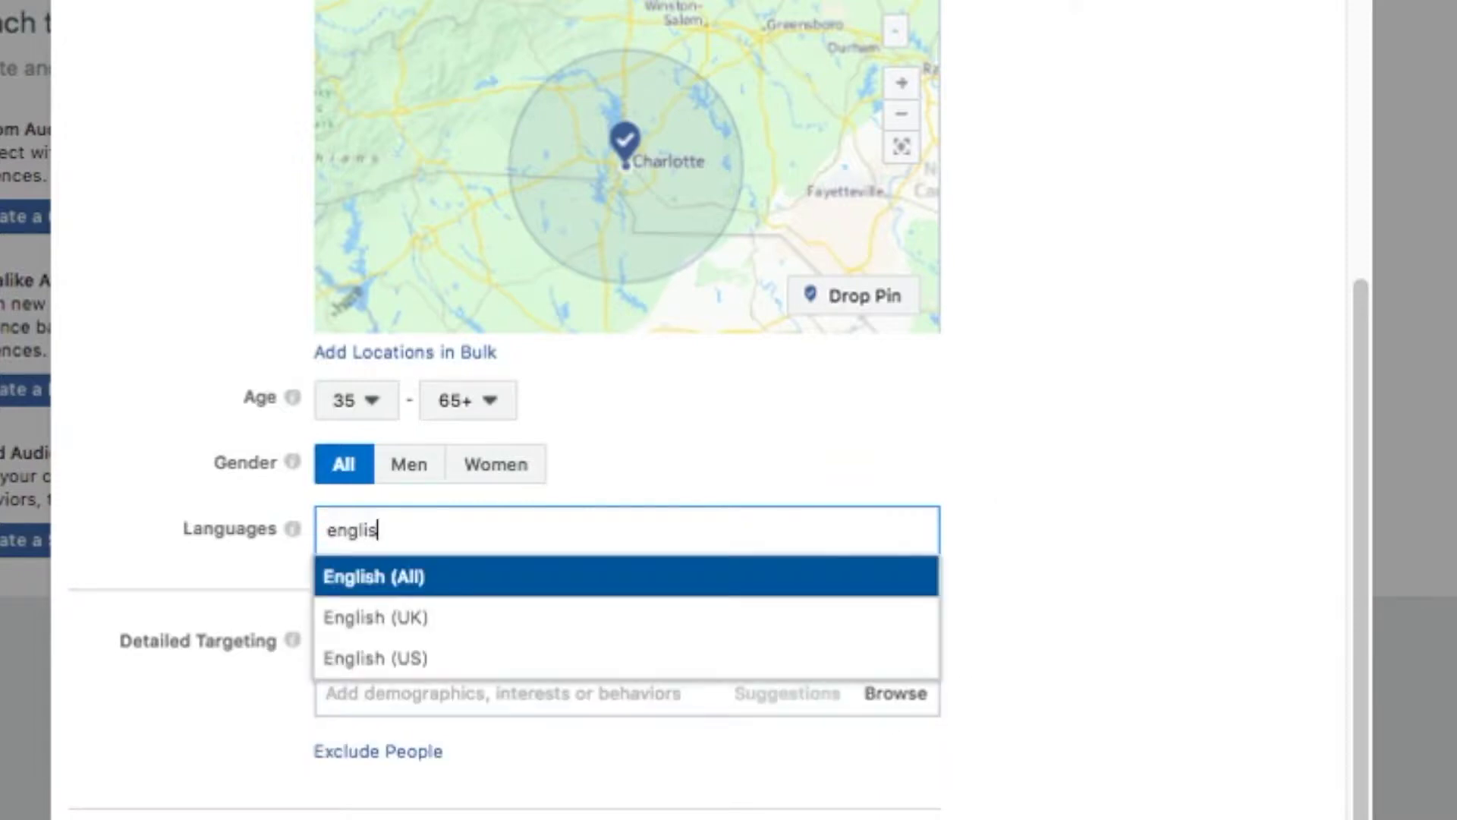
{"action": "left_click", "coordinate": [616, 584]}
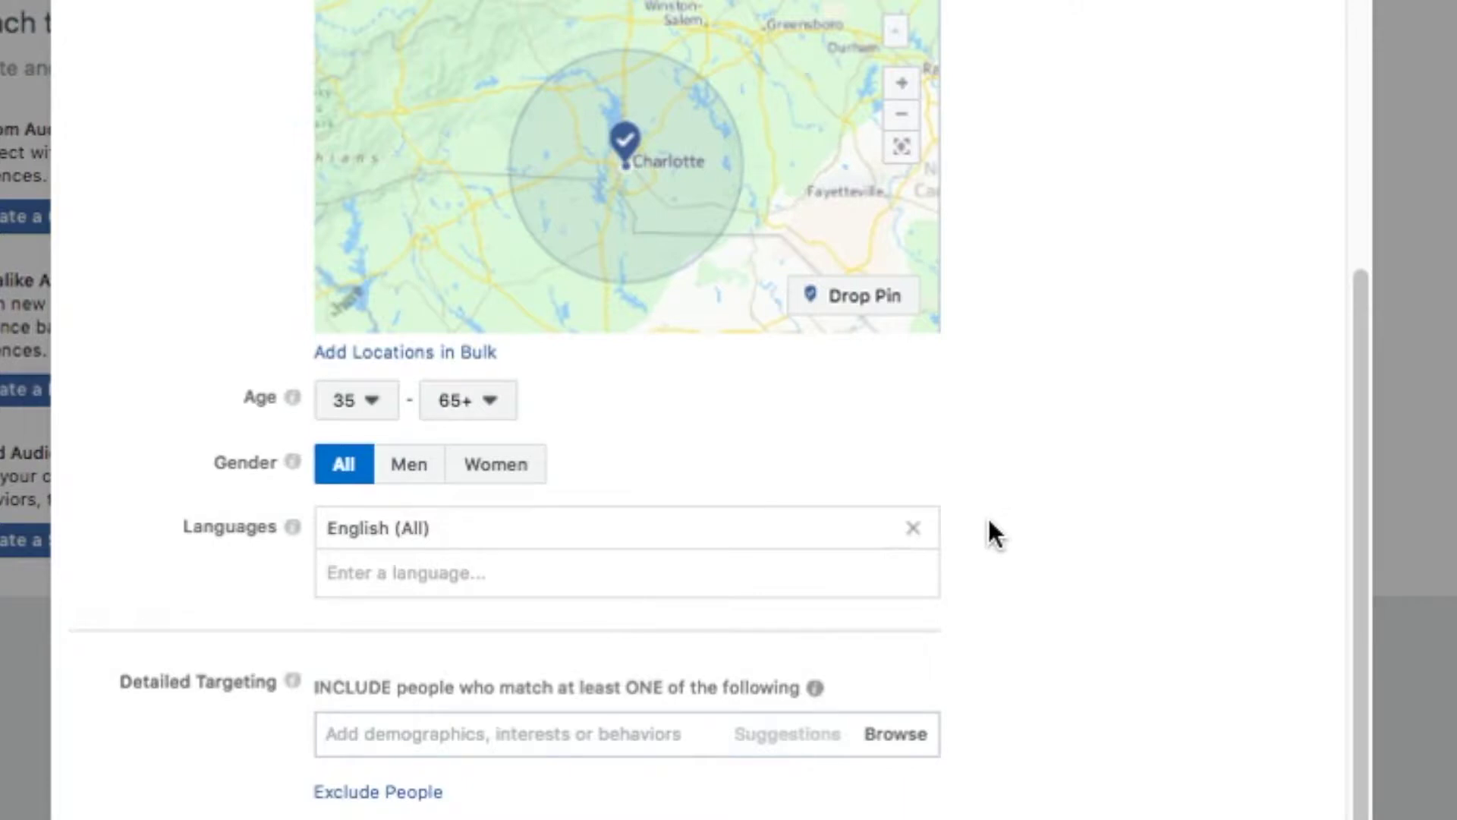
{"action": "scroll", "coordinate": [1013, 535], "scroll_direction": "down", "scroll_amount": 2}
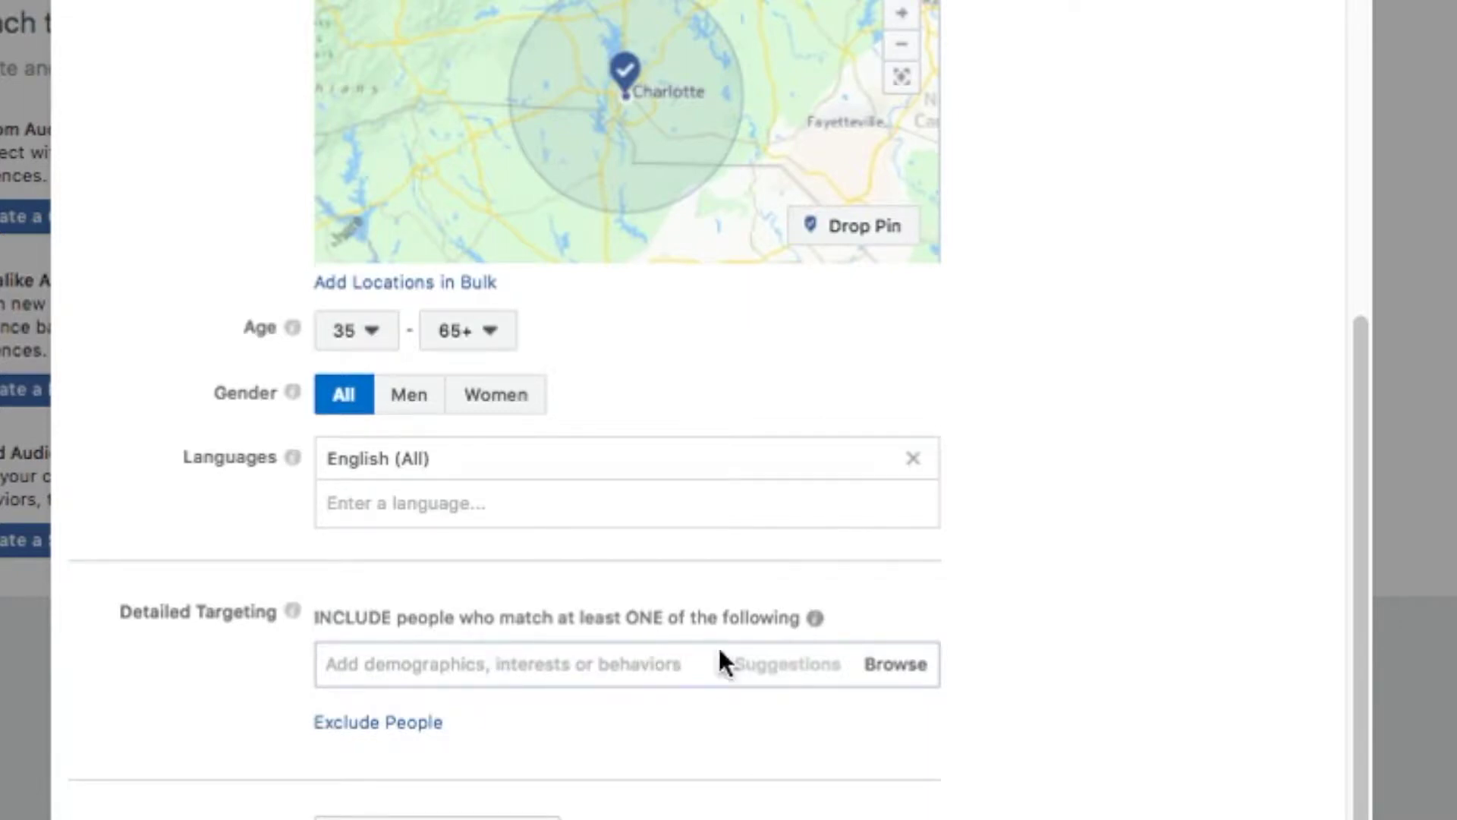
Add Construction as a detailed targeting interest.
{"action": "left_click", "coordinate": [567, 668]}
{"action": "scroll", "coordinate": [1117, 573], "scroll_direction": "down", "scroll_amount": 3}
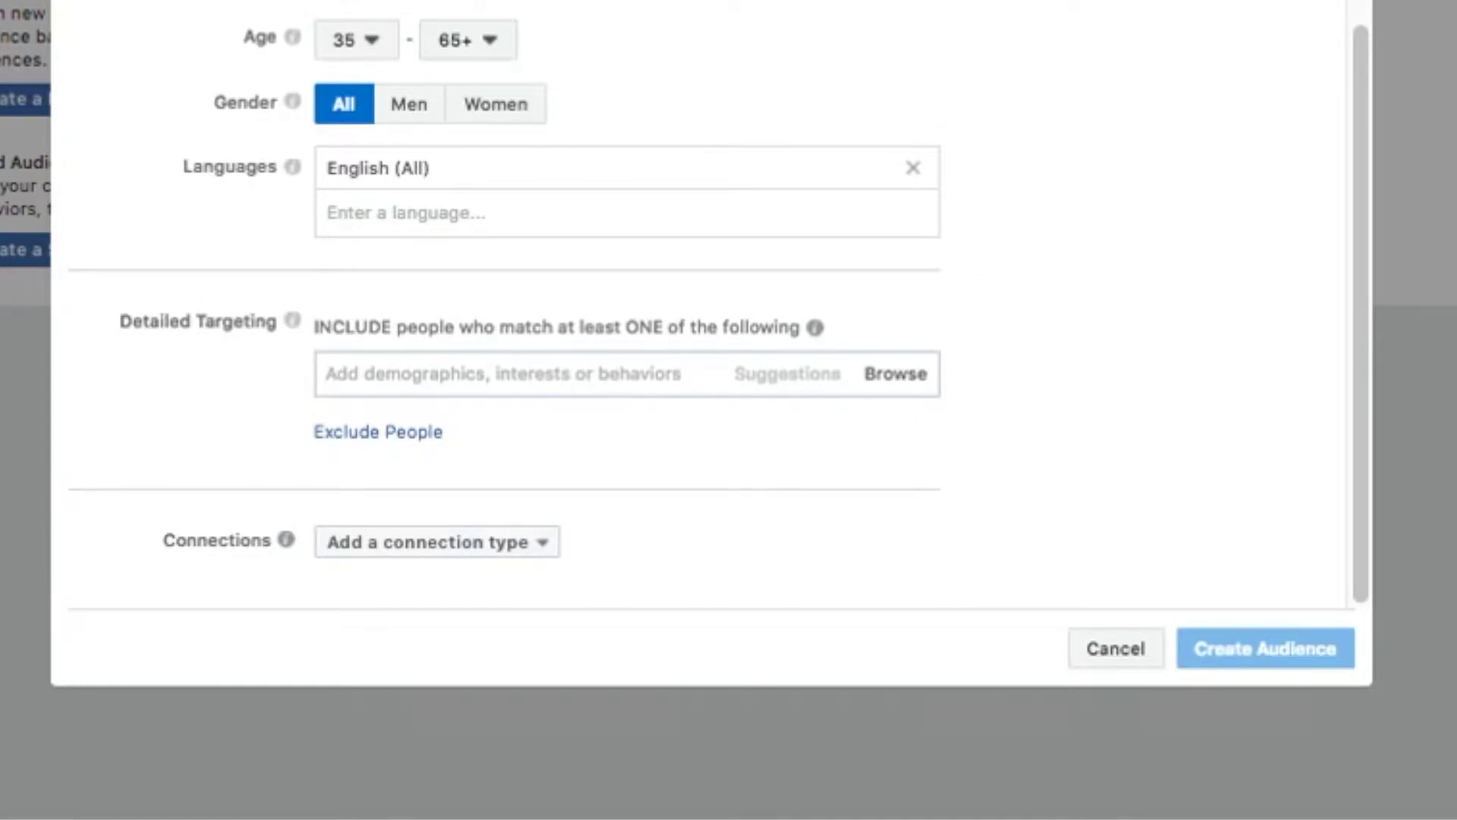
{"action": "type", "text": "co"}
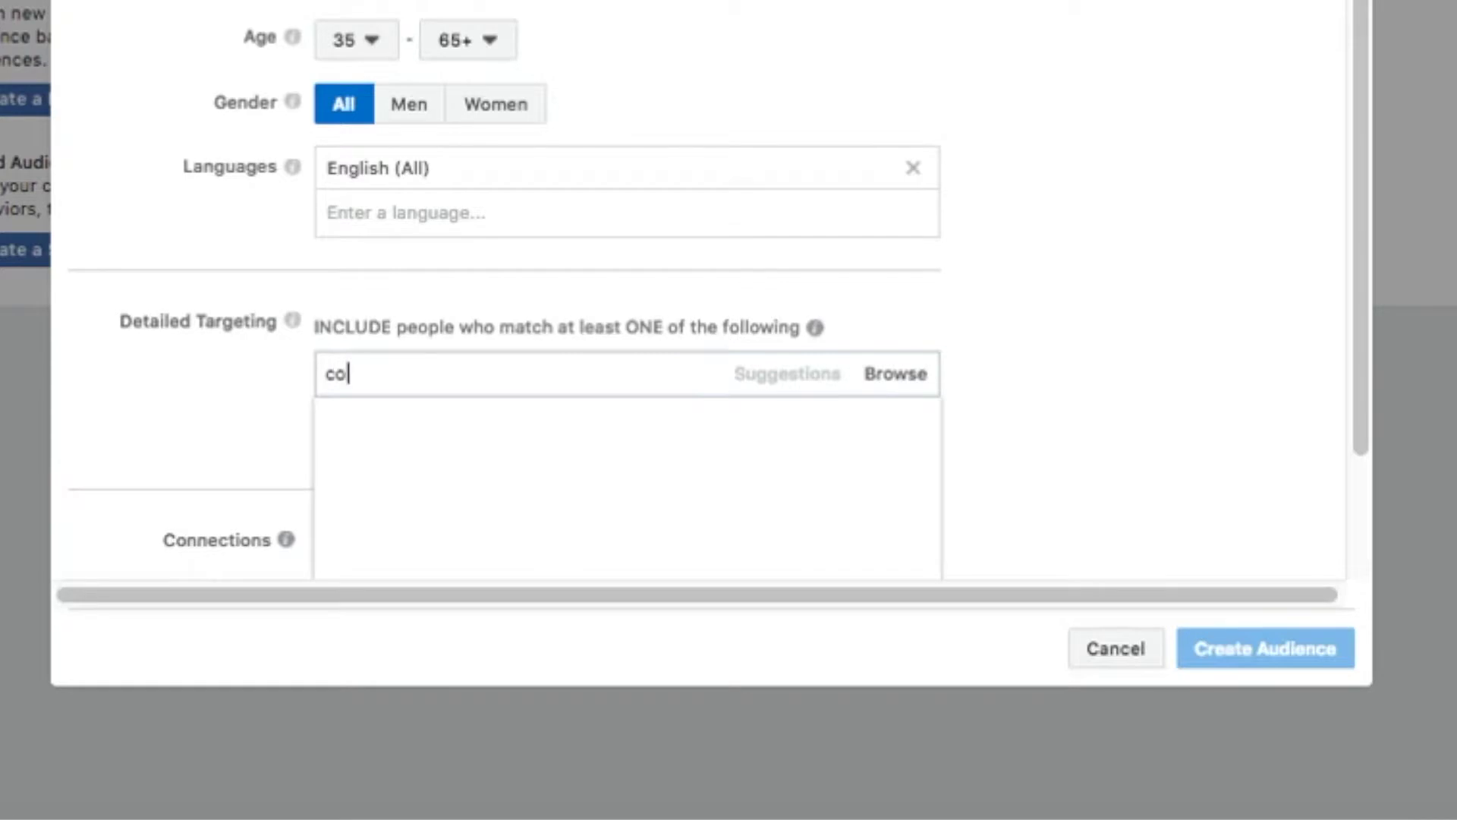
{"action": "type", "text": "nsttructin"}
{"action": "key", "text": "BackSpace"}
{"action": "type", "text": "on"}
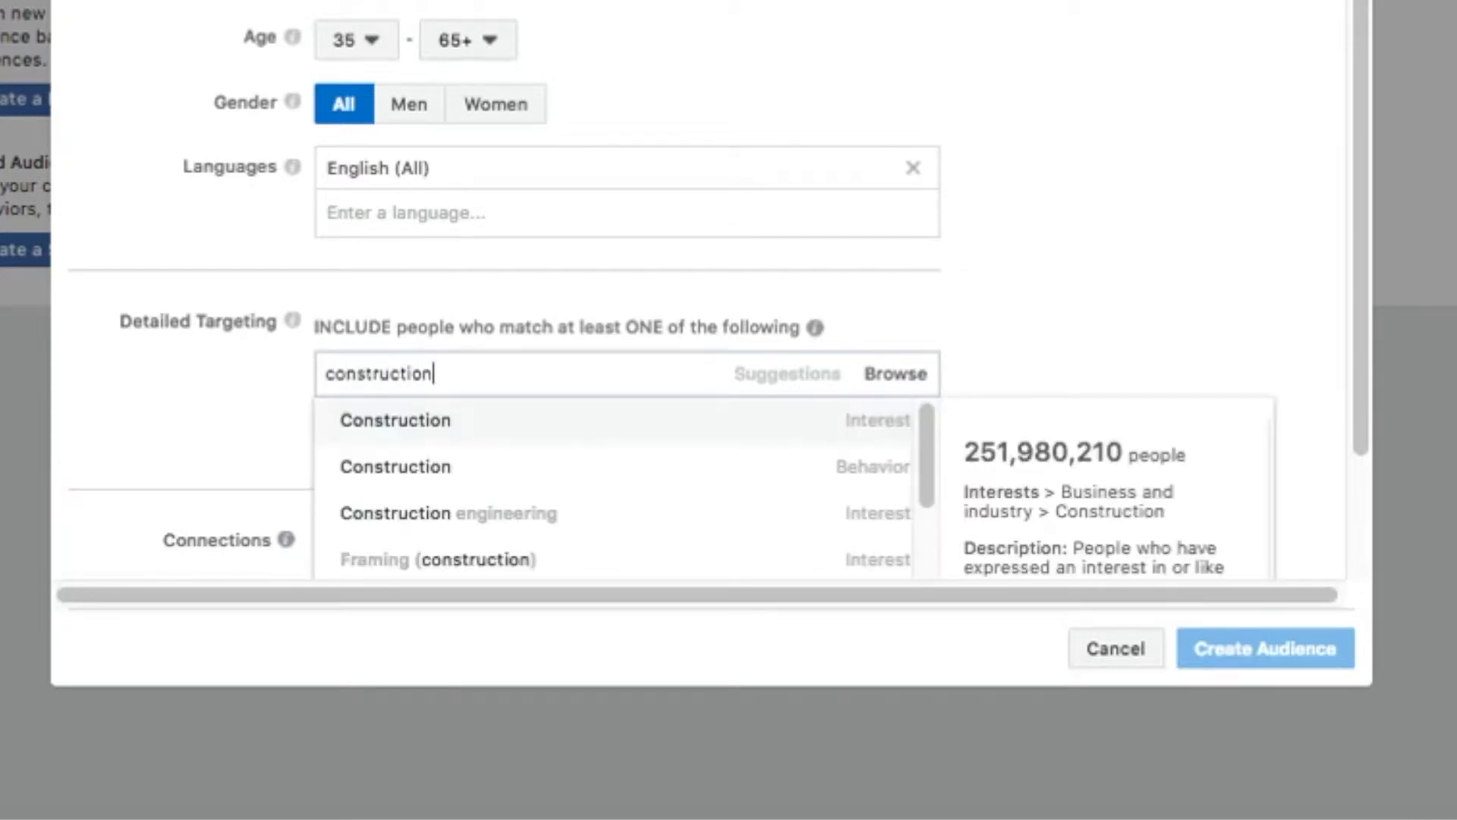
{"action": "left_click", "coordinate": [422, 429]}
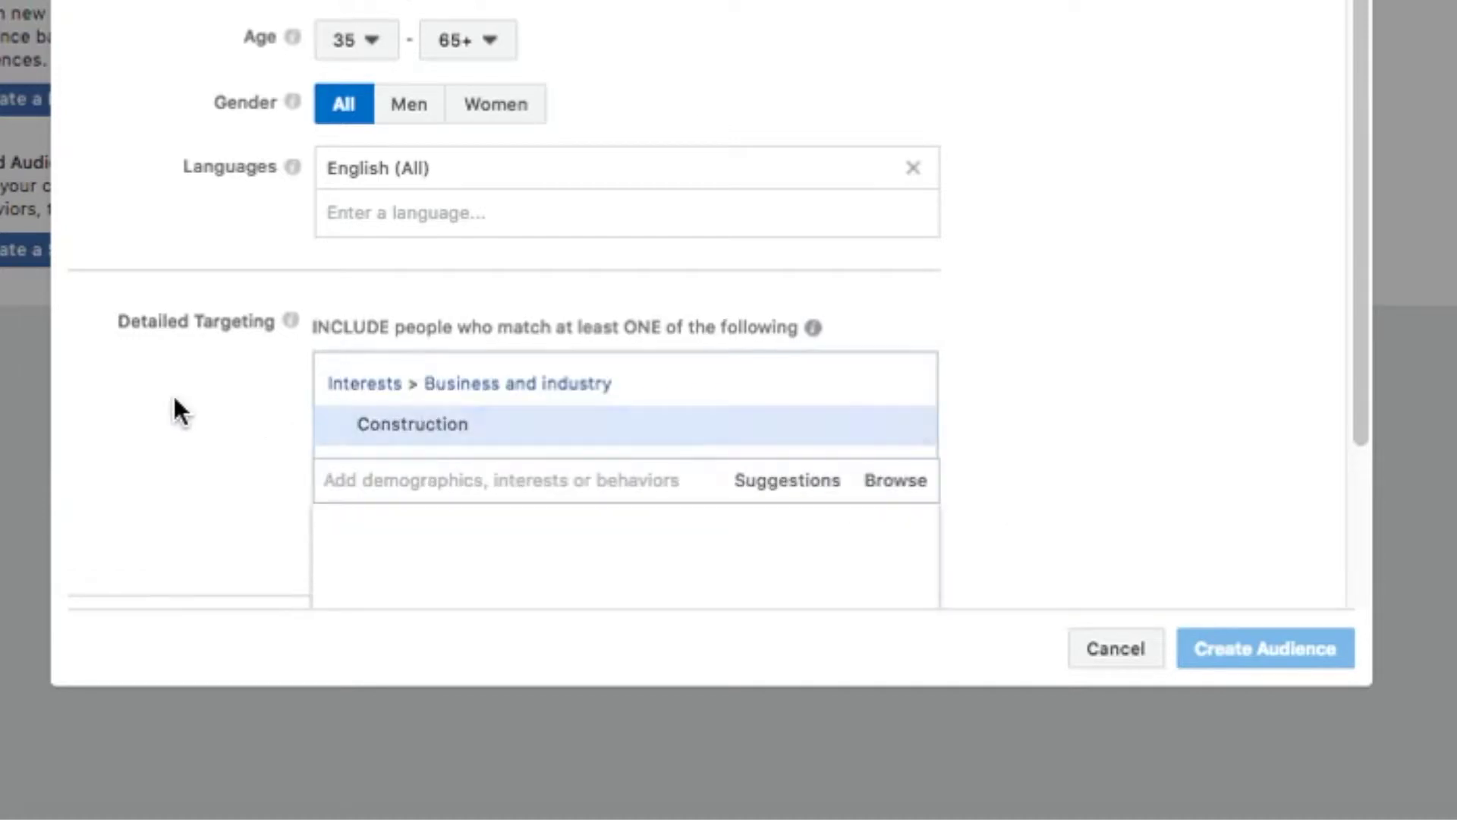
{"action": "scroll", "coordinate": [163, 410], "scroll_direction": "down", "scroll_amount": 3}
{"action": "left_click", "coordinate": [279, 248]}
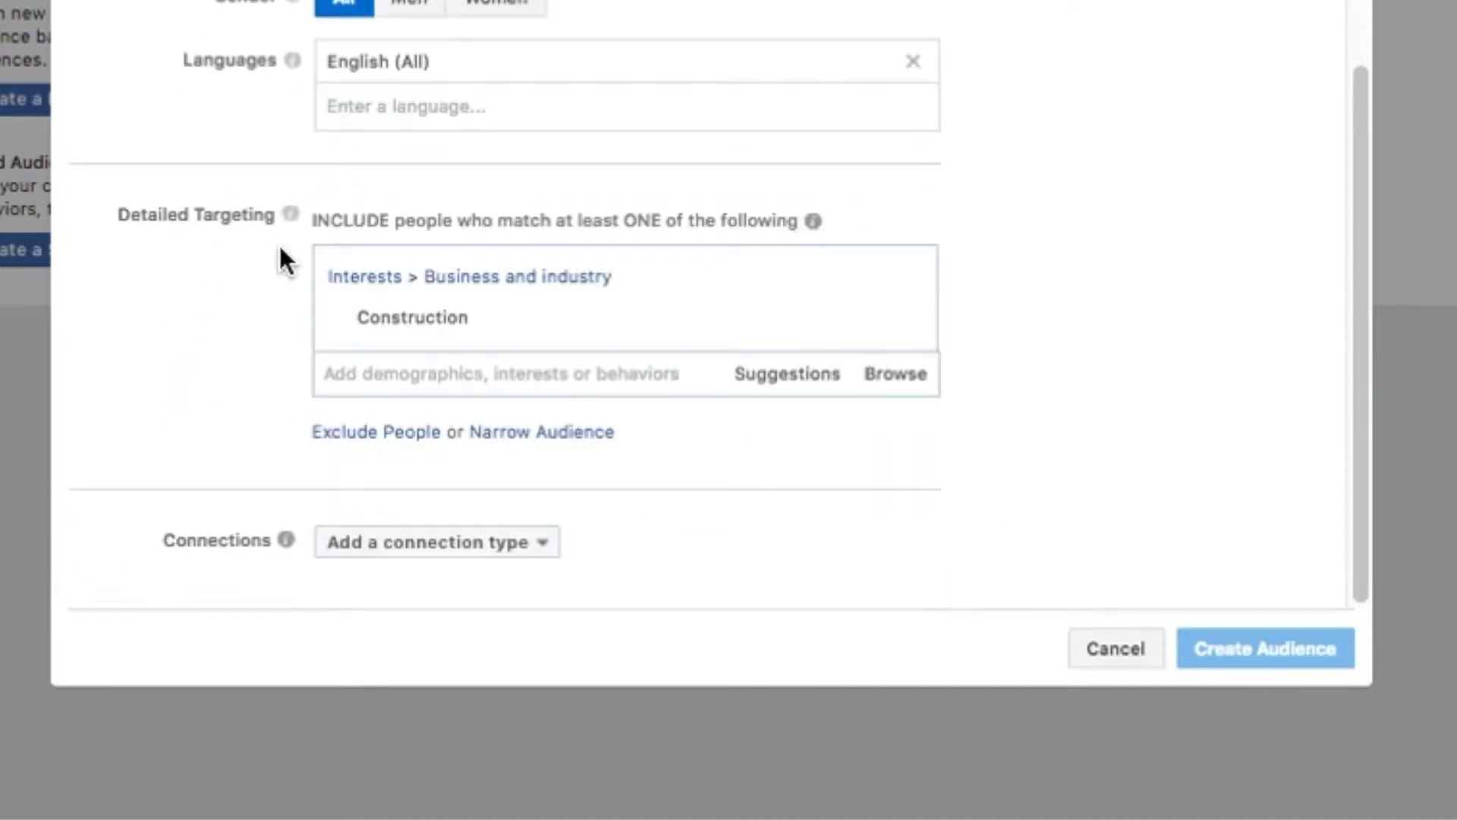
Add Real estate and Buying a House from the interest suggestions.
{"action": "left_click", "coordinate": [781, 373]}
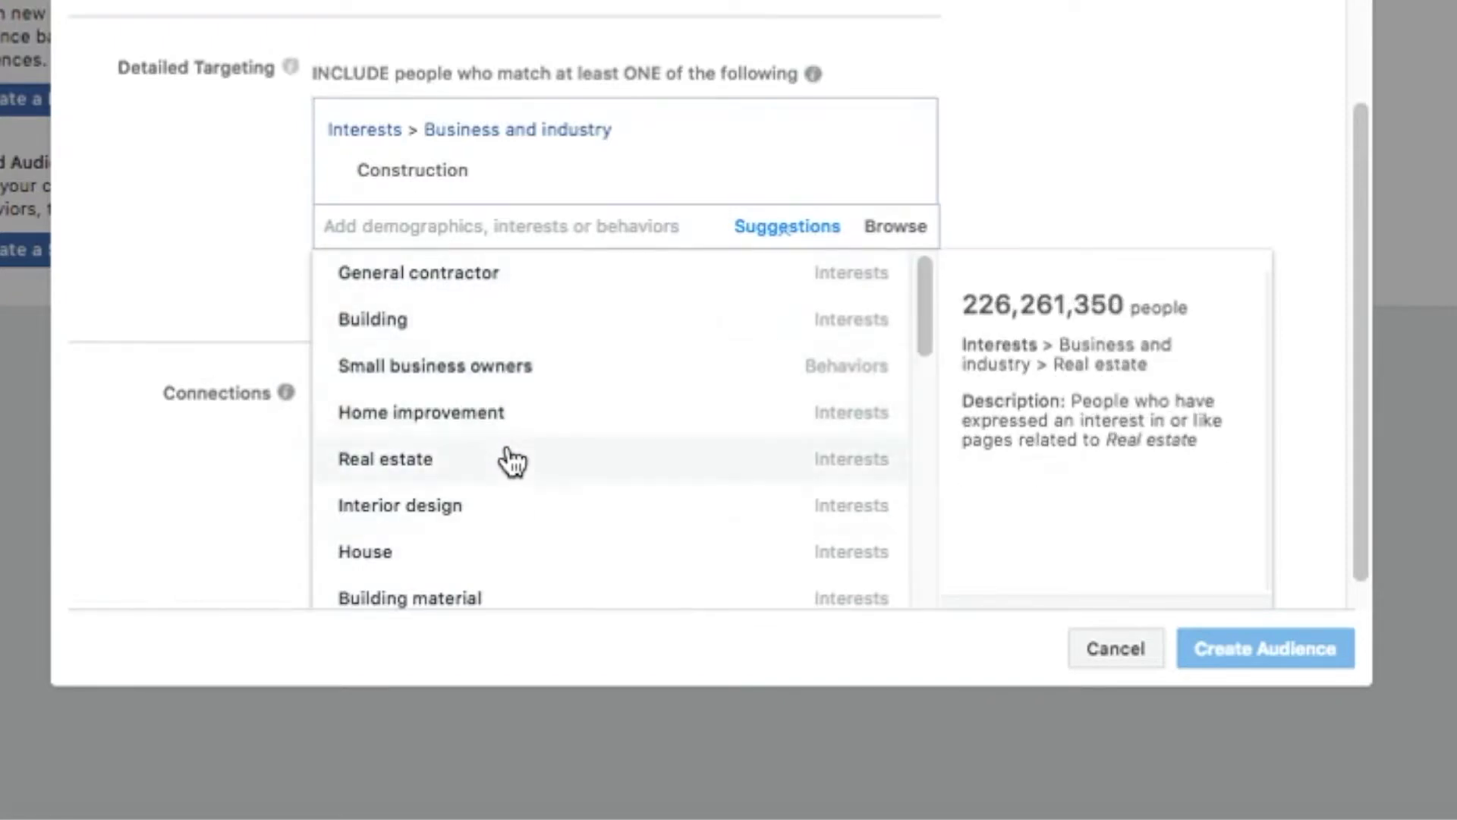
{"action": "left_click", "coordinate": [391, 459]}
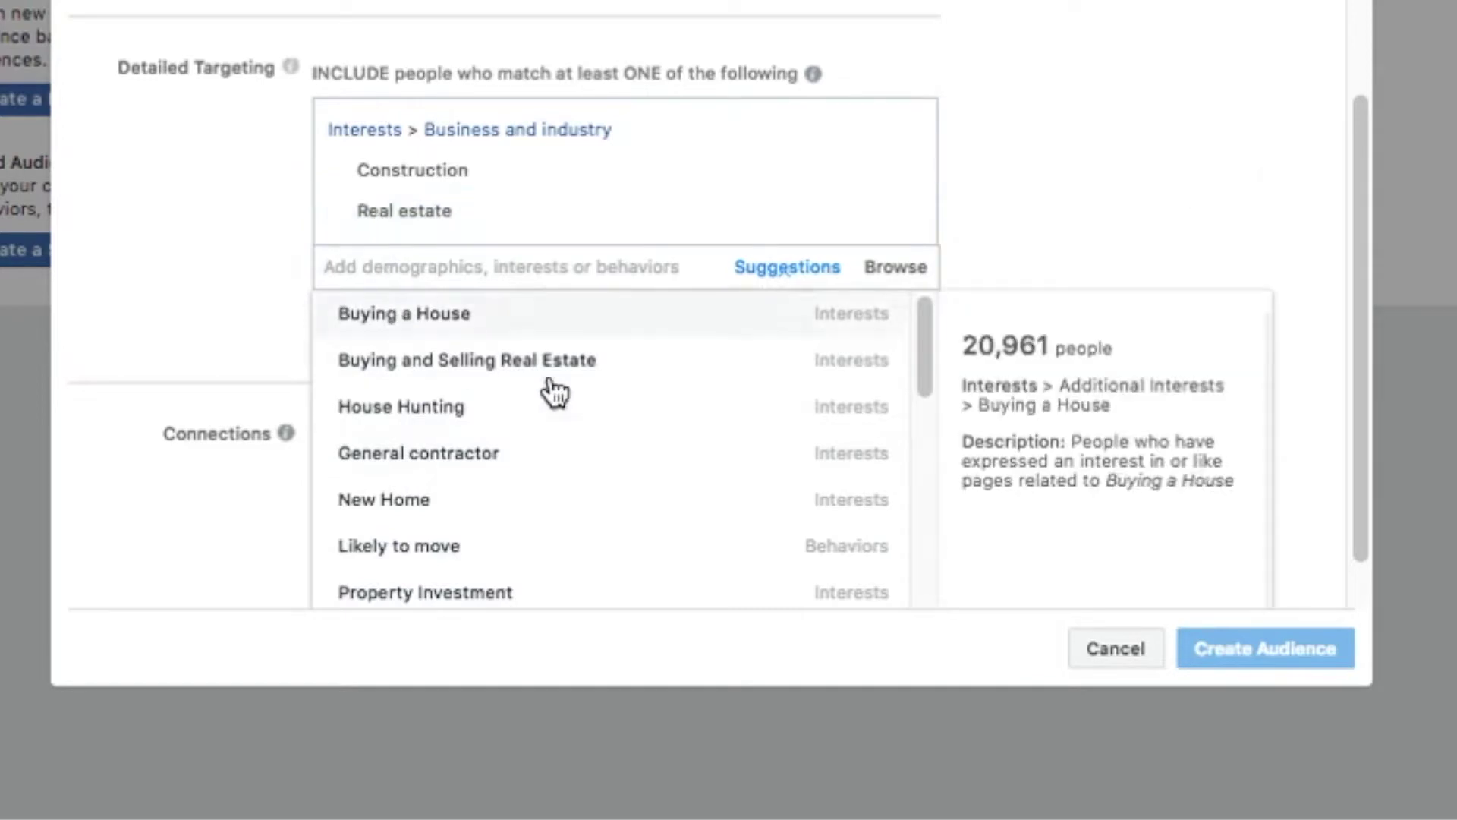
{"action": "left_click", "coordinate": [391, 315]}
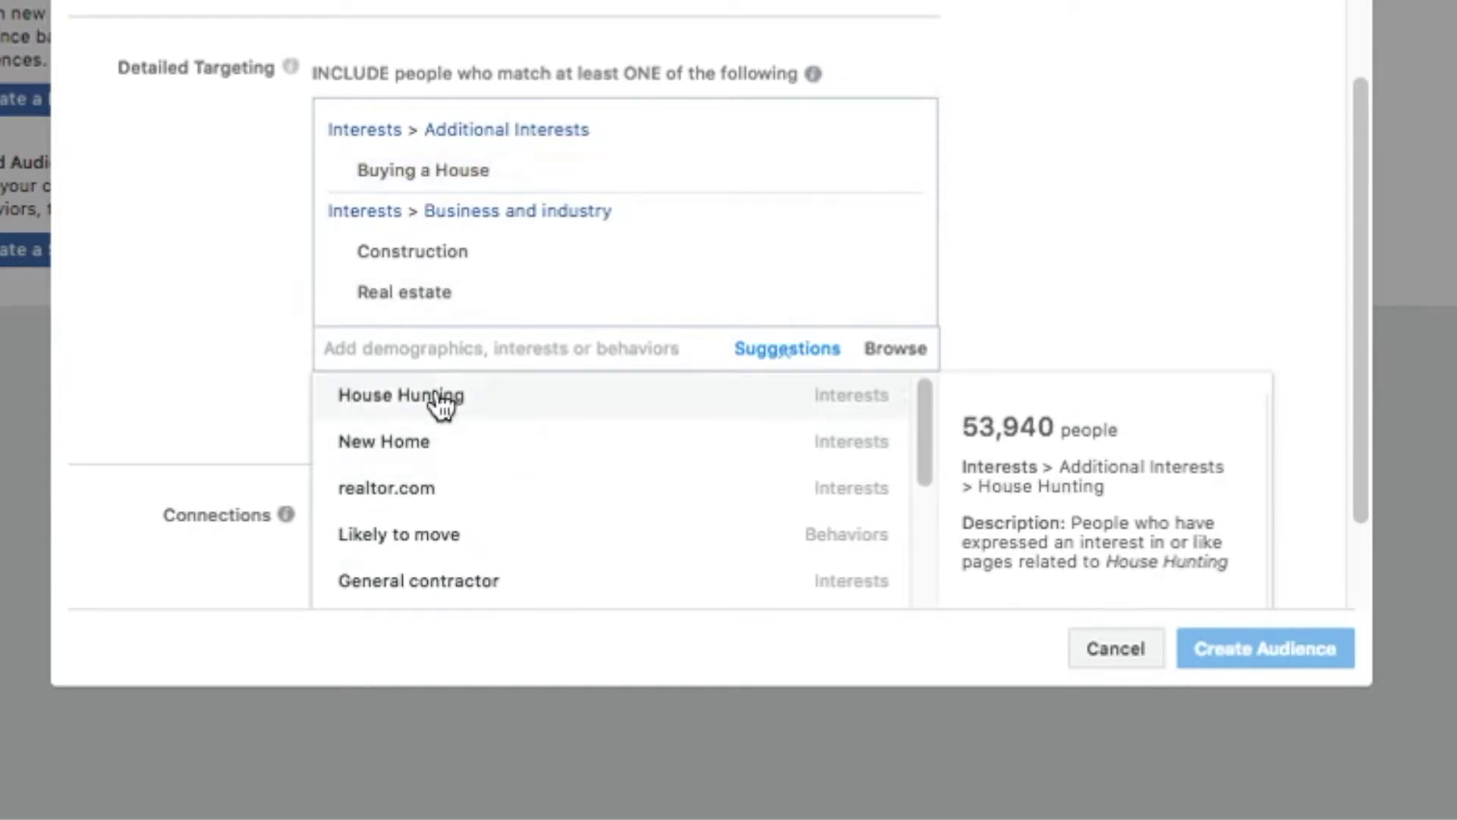
{"action": "scroll", "coordinate": [449, 523], "scroll_direction": "down", "scroll_amount": 2}
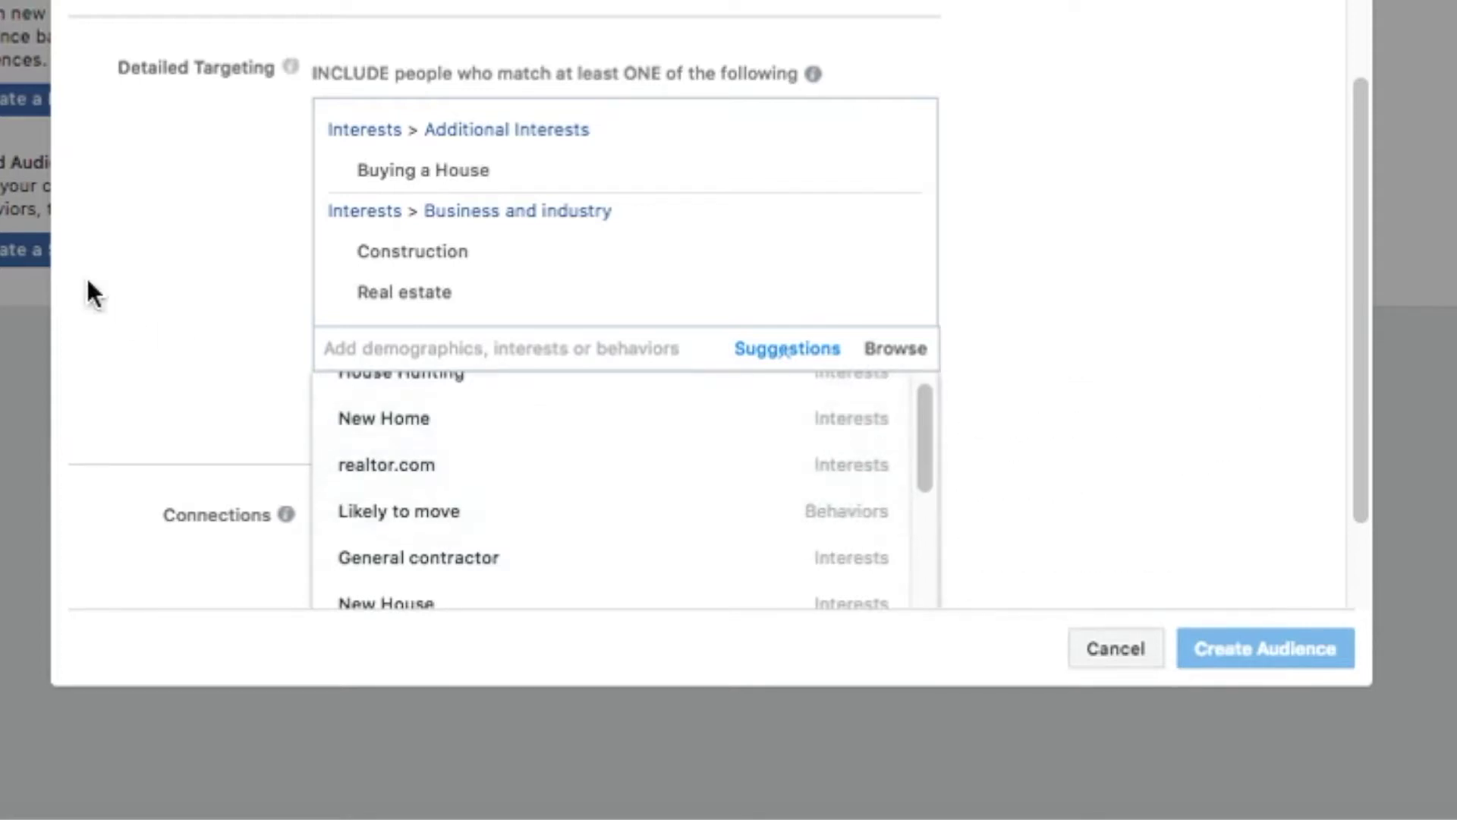
{"action": "left_click", "coordinate": [213, 283]}
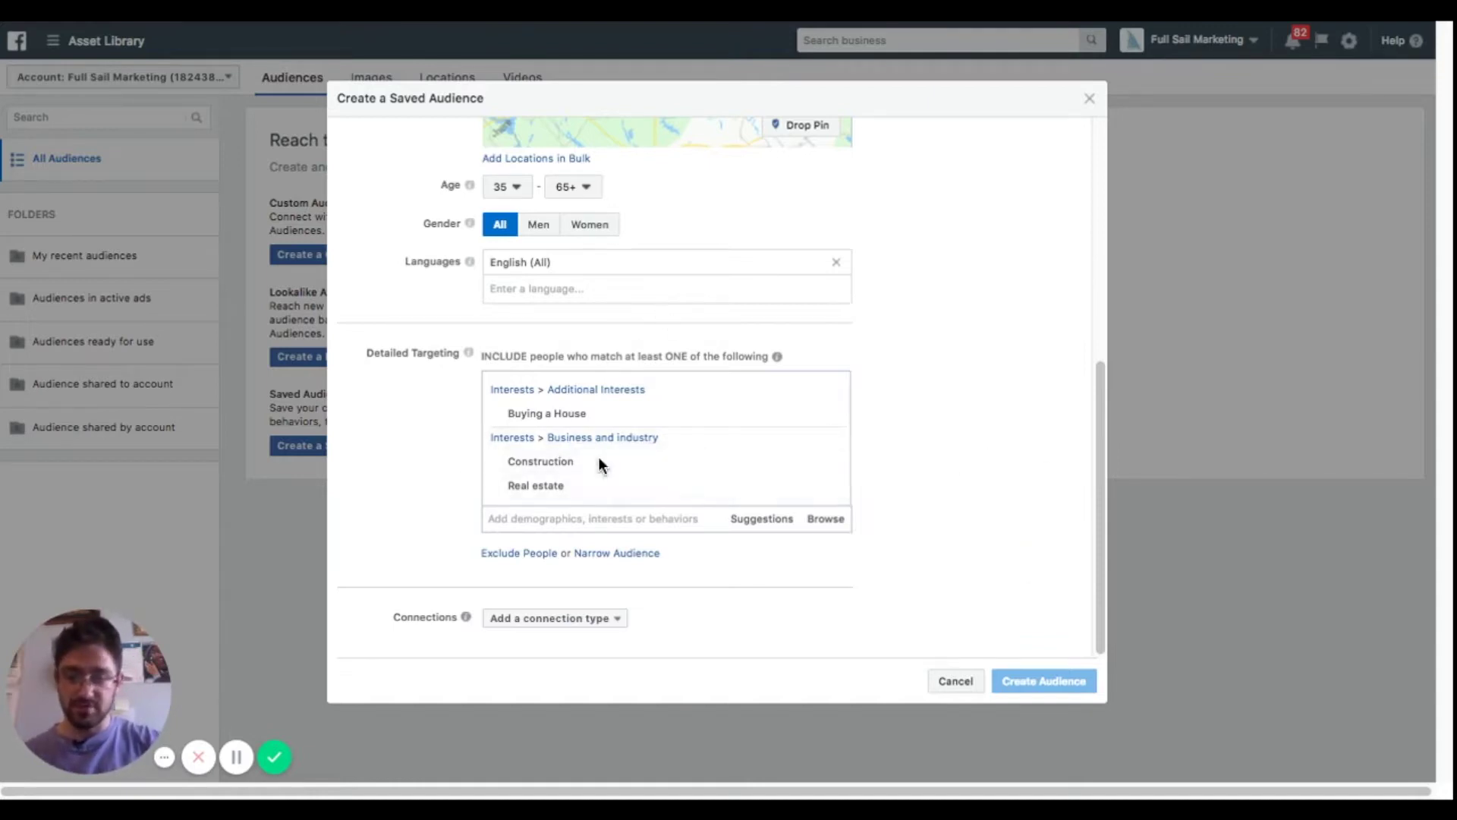
Exclude household incomes $40,000–$49,999 and $50,000–$74,999 via Income searches.
{"action": "left_click", "coordinate": [519, 552]}
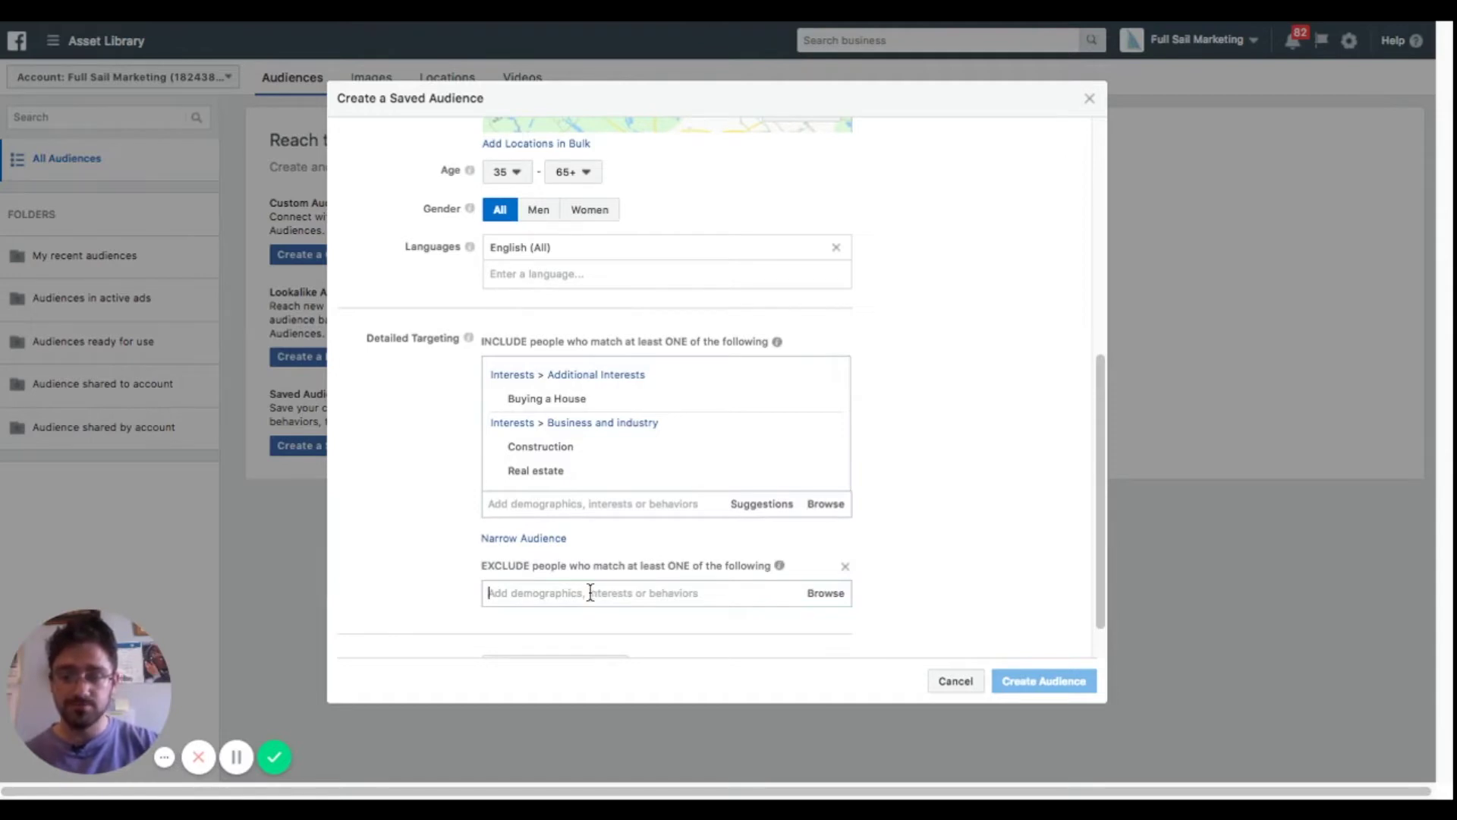
{"action": "scroll", "coordinate": [720, 604], "scroll_direction": "down", "scroll_amount": 1}
{"action": "scroll", "coordinate": [712, 604], "scroll_direction": "down", "scroll_amount": 1}
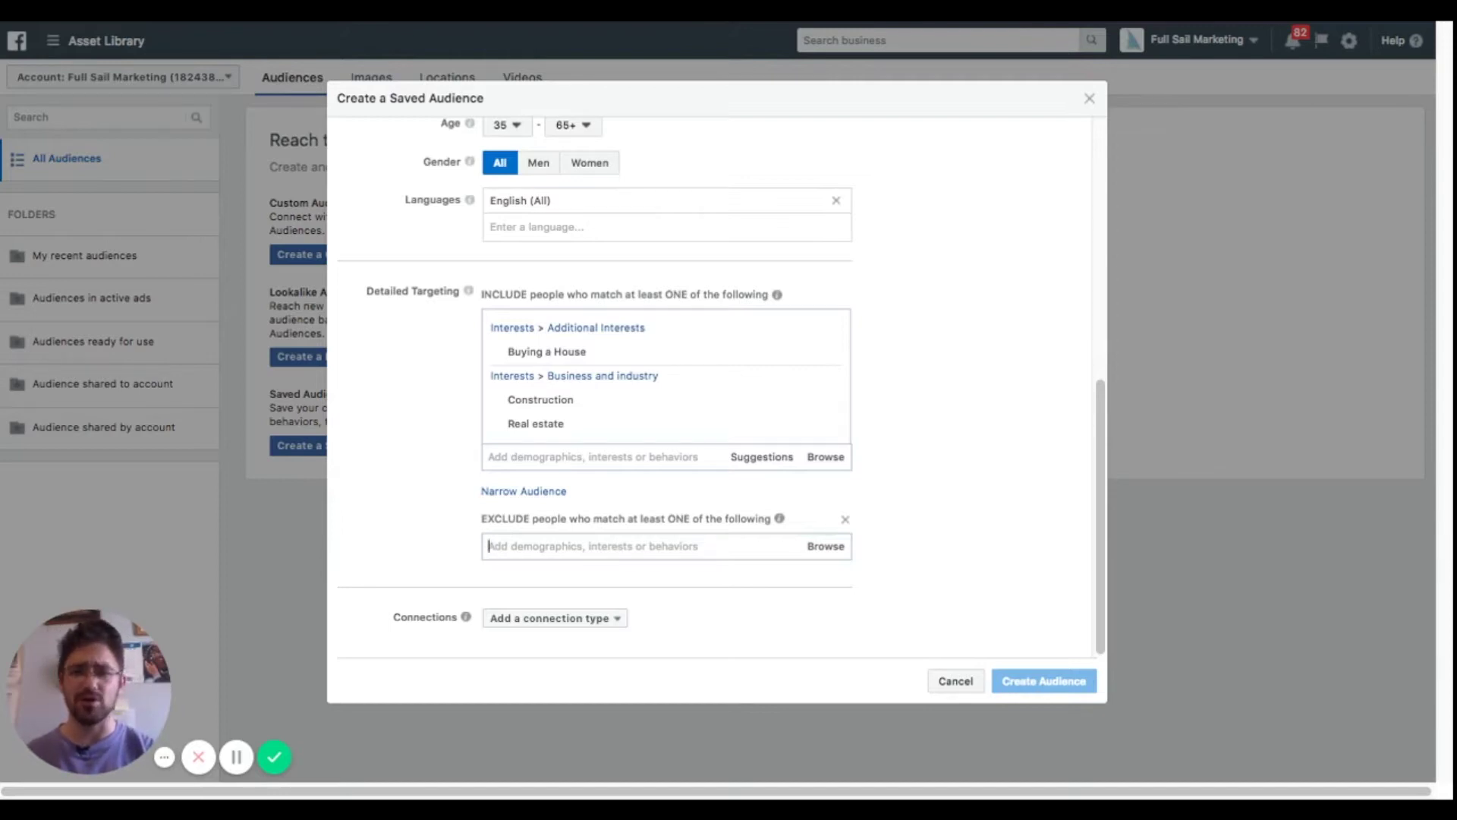
{"action": "type", "text": "income"}
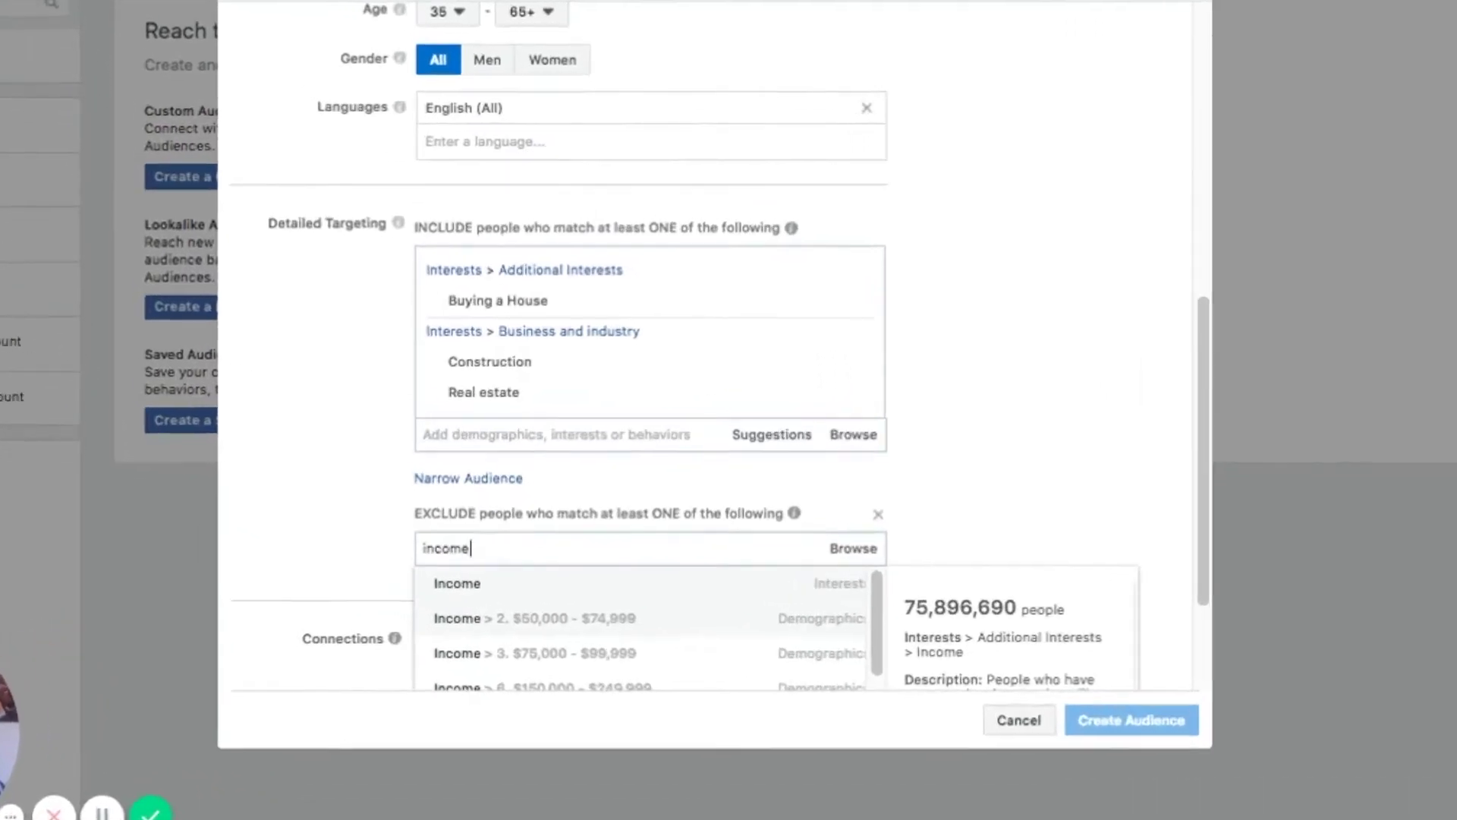
{"action": "scroll", "coordinate": [717, 531], "scroll_direction": "down", "scroll_amount": 1}
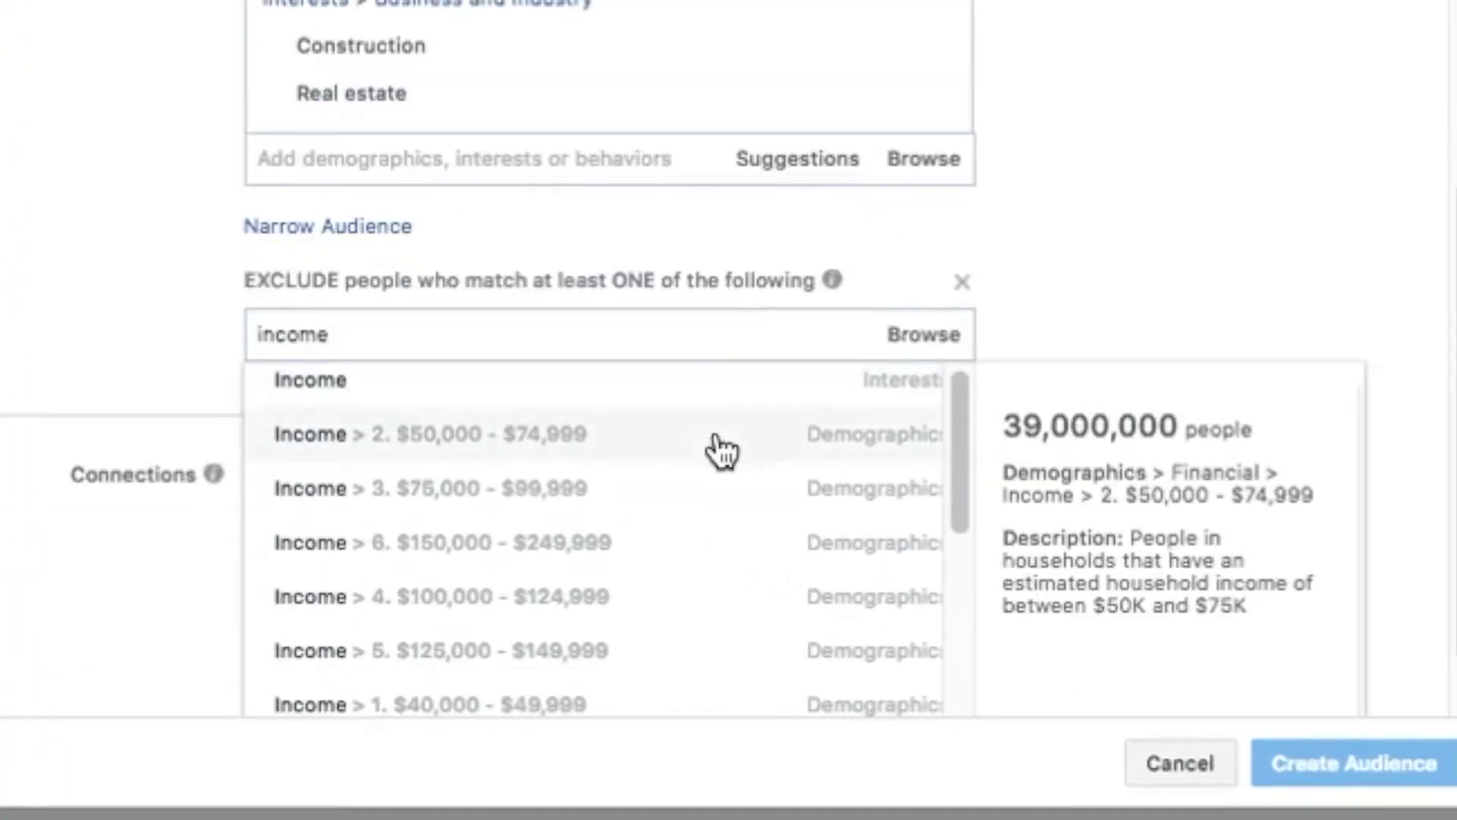
{"action": "scroll", "coordinate": [481, 467], "scroll_direction": "down", "scroll_amount": 3}
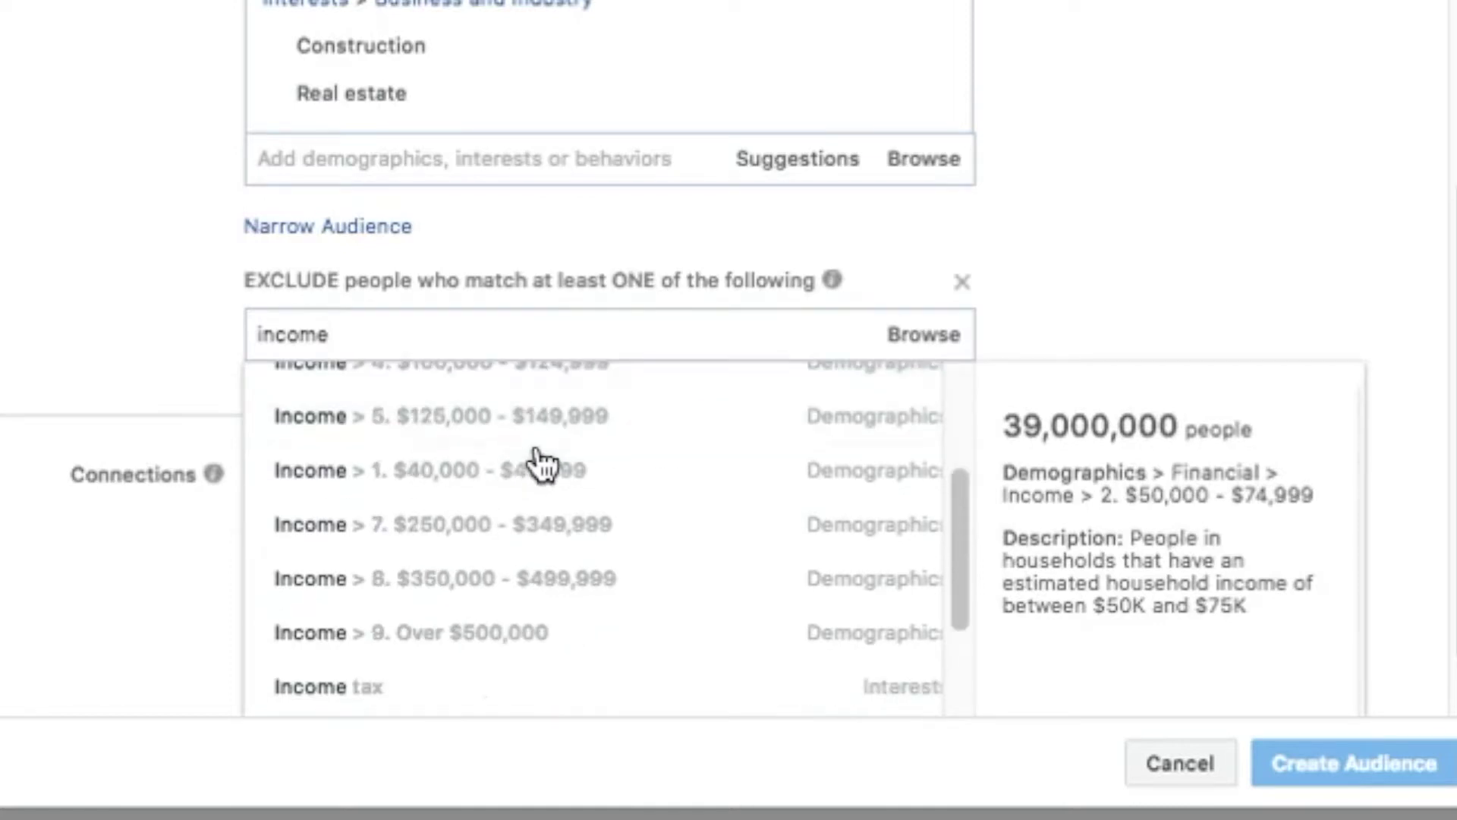
{"action": "left_click", "coordinate": [452, 481]}
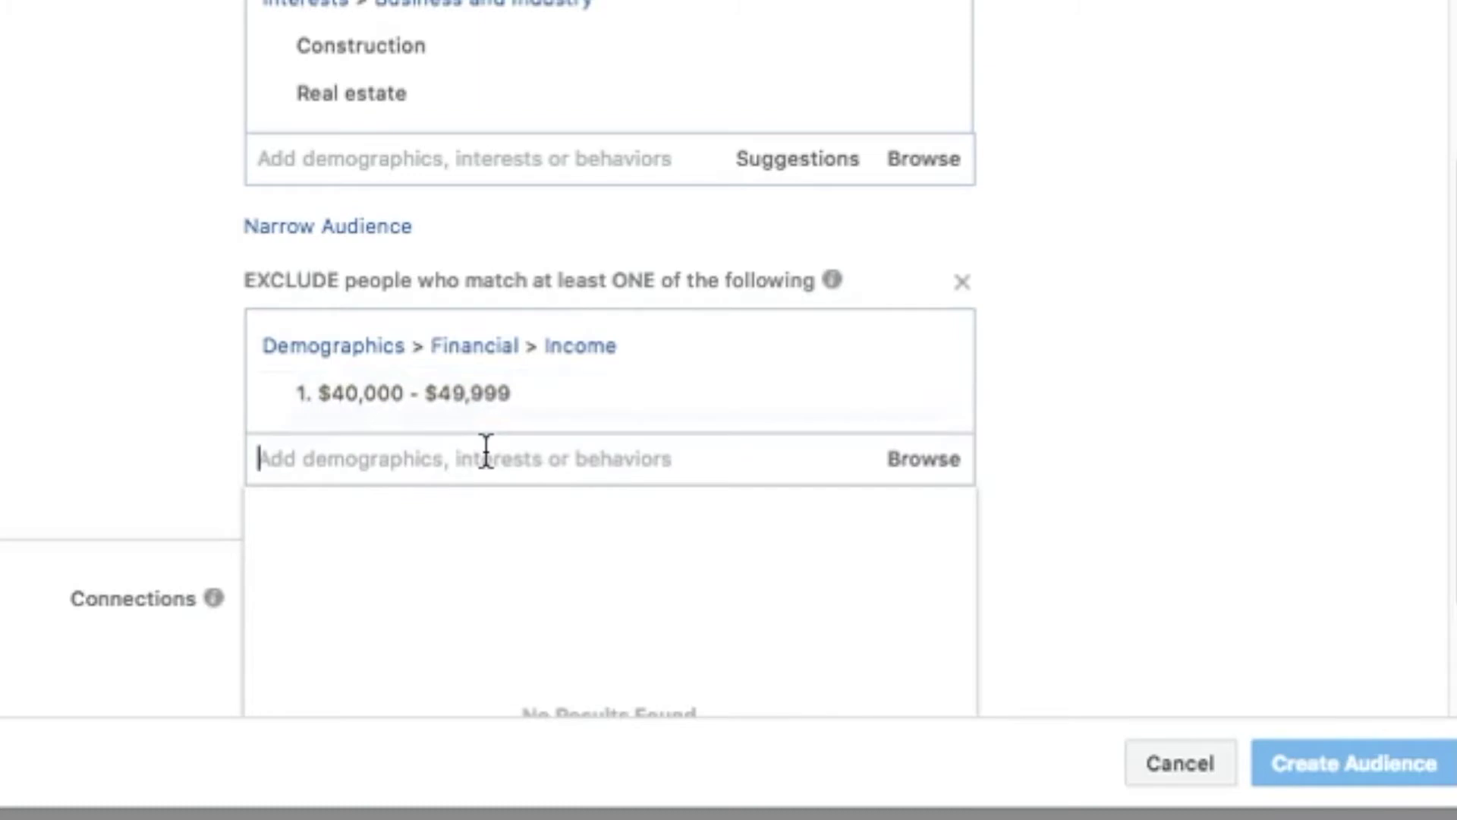
{"action": "type", "text": "income"}
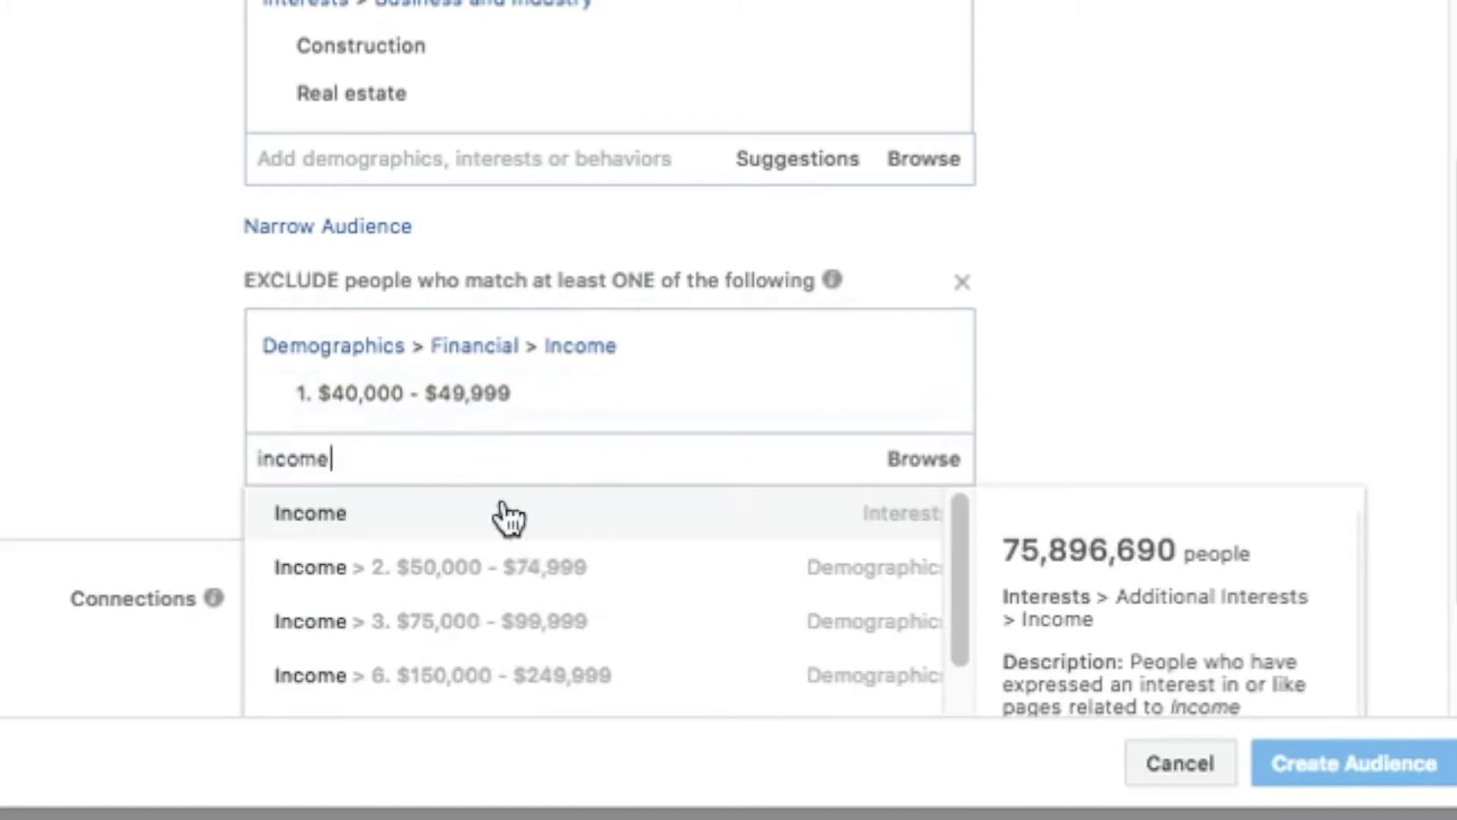
{"action": "left_click", "coordinate": [540, 569]}
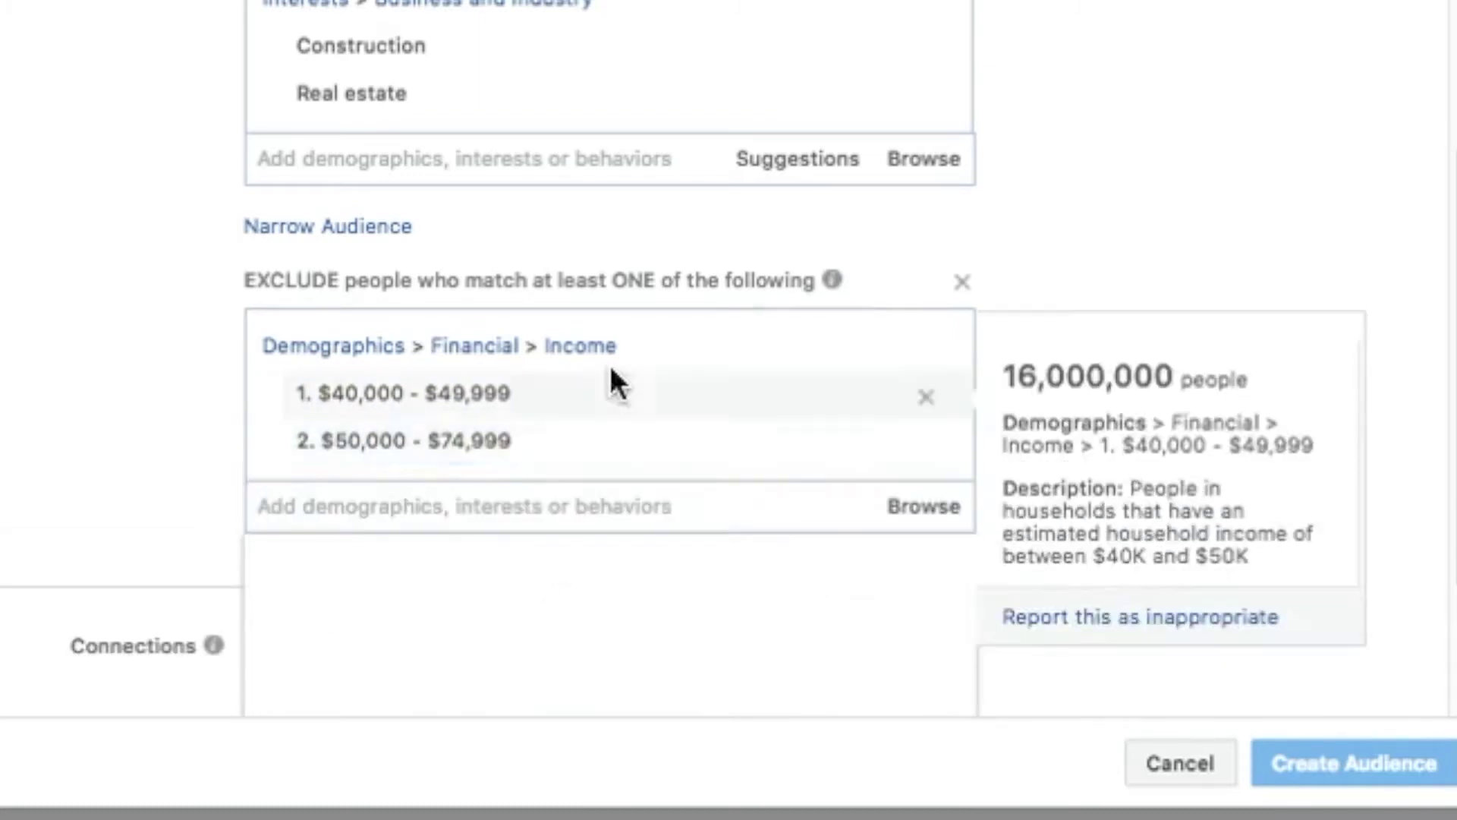
{"action": "left_click", "coordinate": [107, 432]}
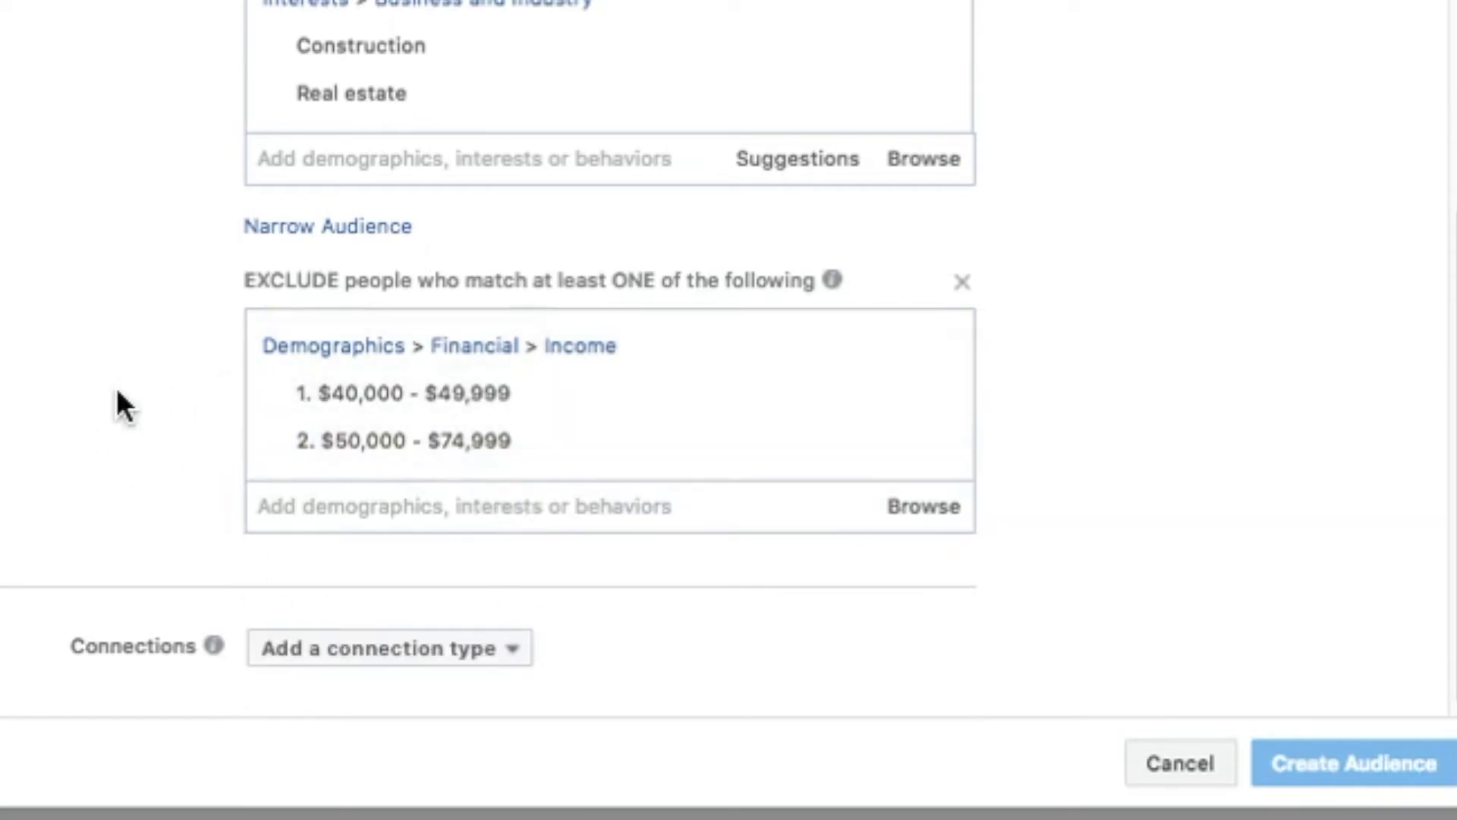
Enter 'test 1' as the Audience Name.
{"action": "scroll", "coordinate": [118, 394], "scroll_direction": "down", "scroll_amount": 1}
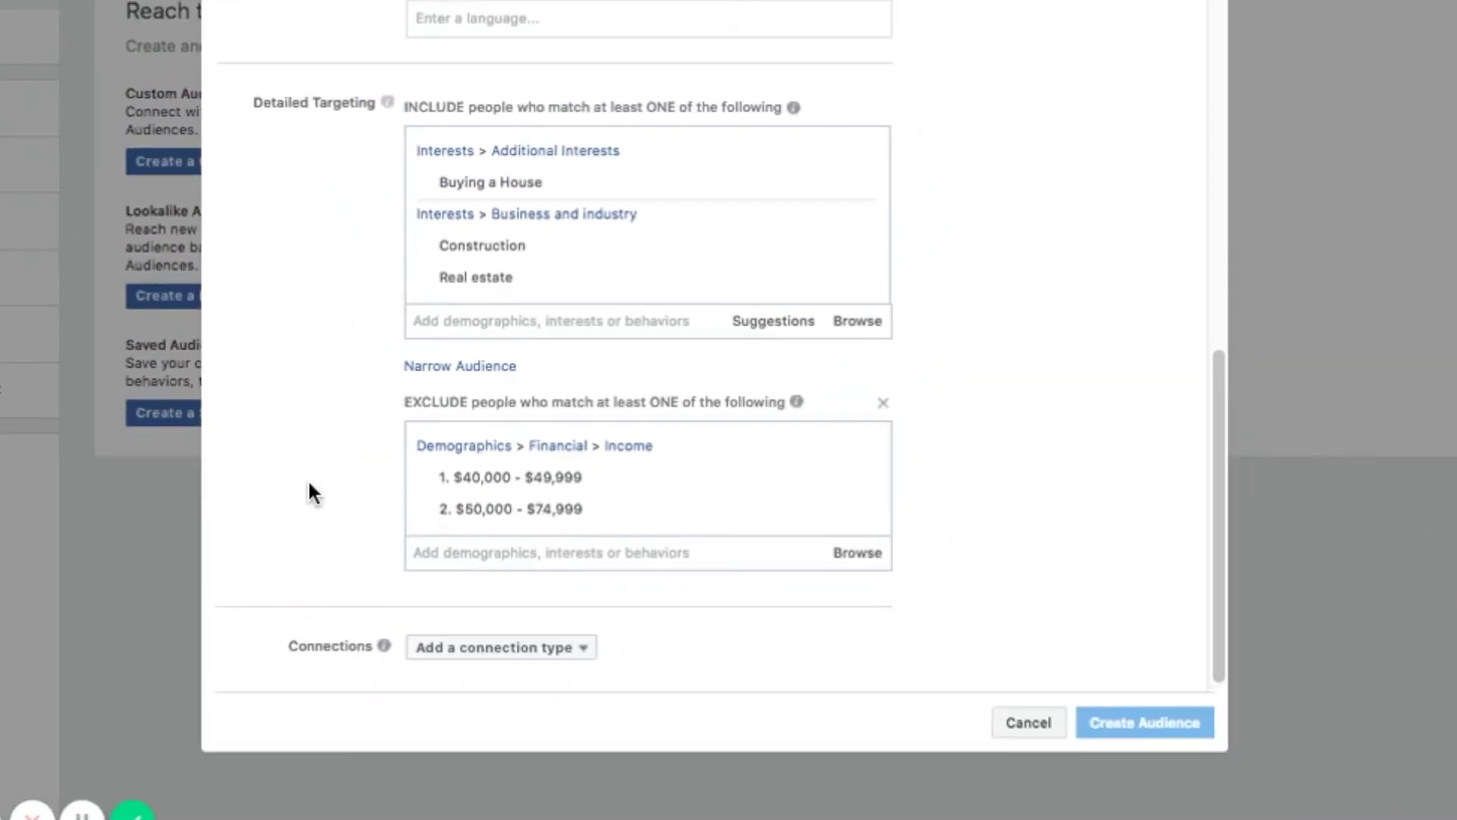
{"action": "scroll", "coordinate": [114, 425], "scroll_direction": "up", "scroll_amount": 10}
{"action": "scroll", "coordinate": [407, 501], "scroll_direction": "up", "scroll_amount": 4}
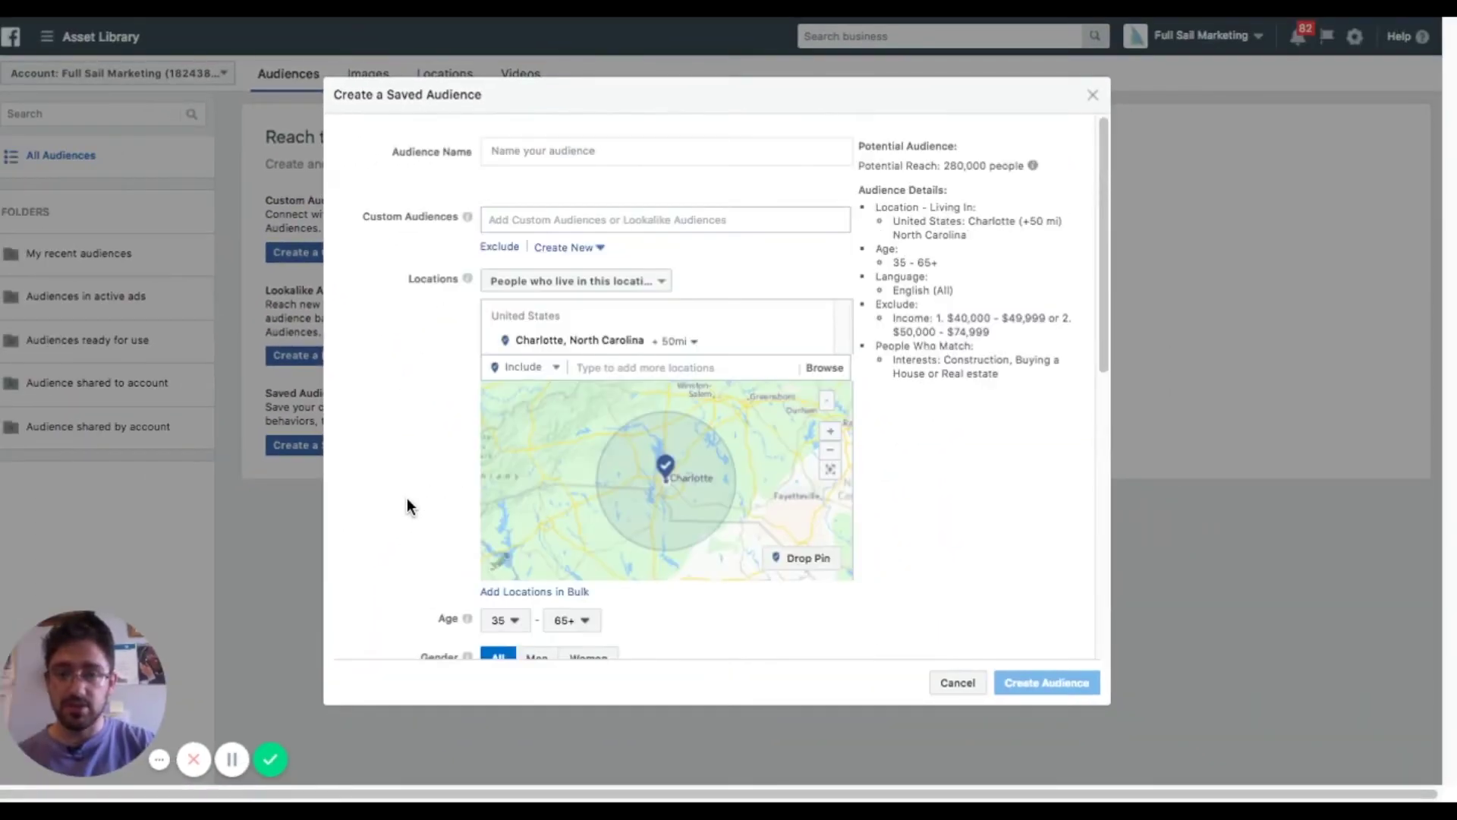
{"action": "scroll", "coordinate": [435, 497], "scroll_direction": "down", "scroll_amount": 4}
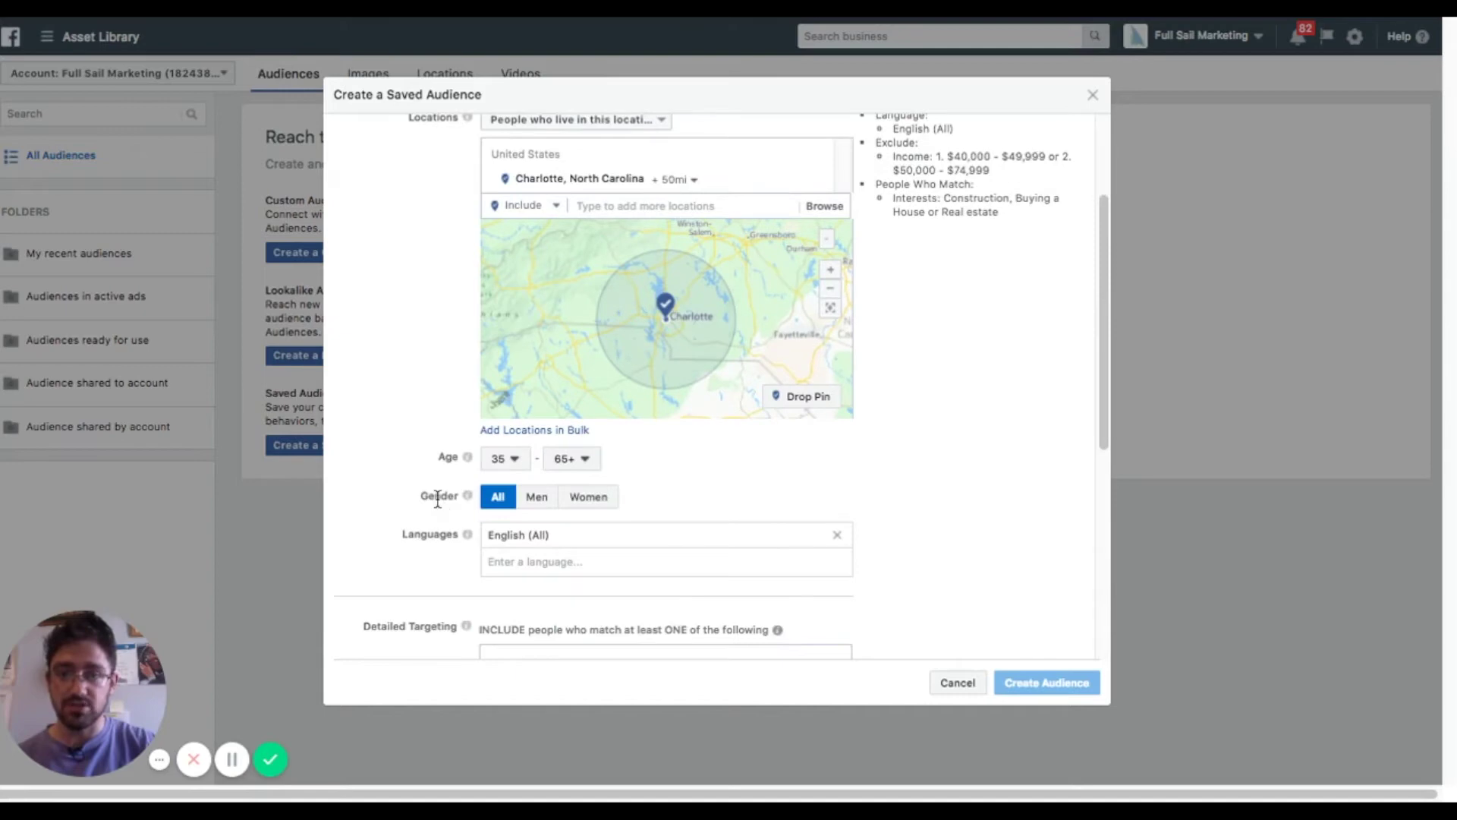
{"action": "scroll", "coordinate": [436, 494], "scroll_direction": "up", "scroll_amount": 4}
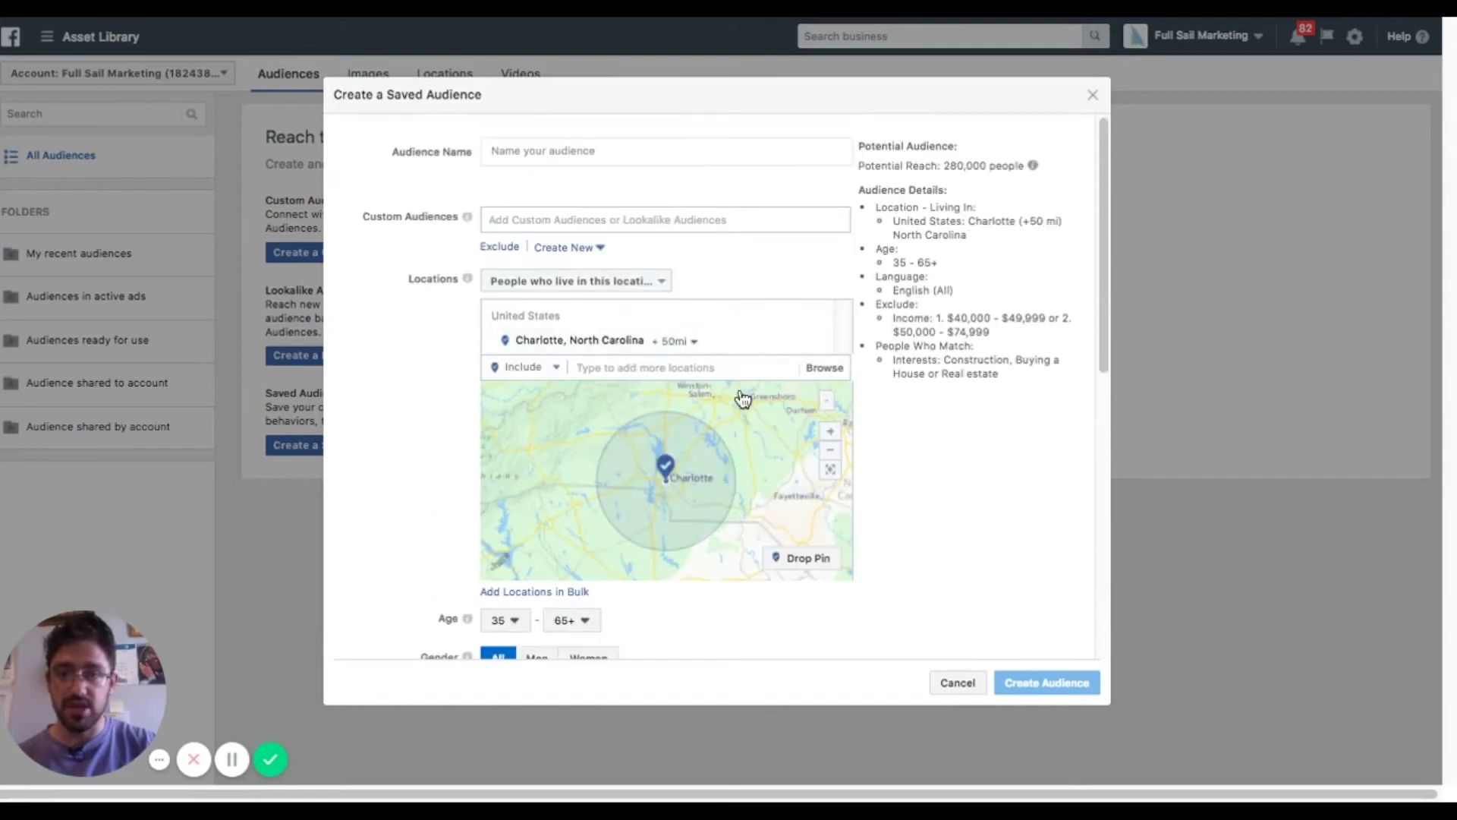
{"action": "left_click", "coordinate": [607, 152]}
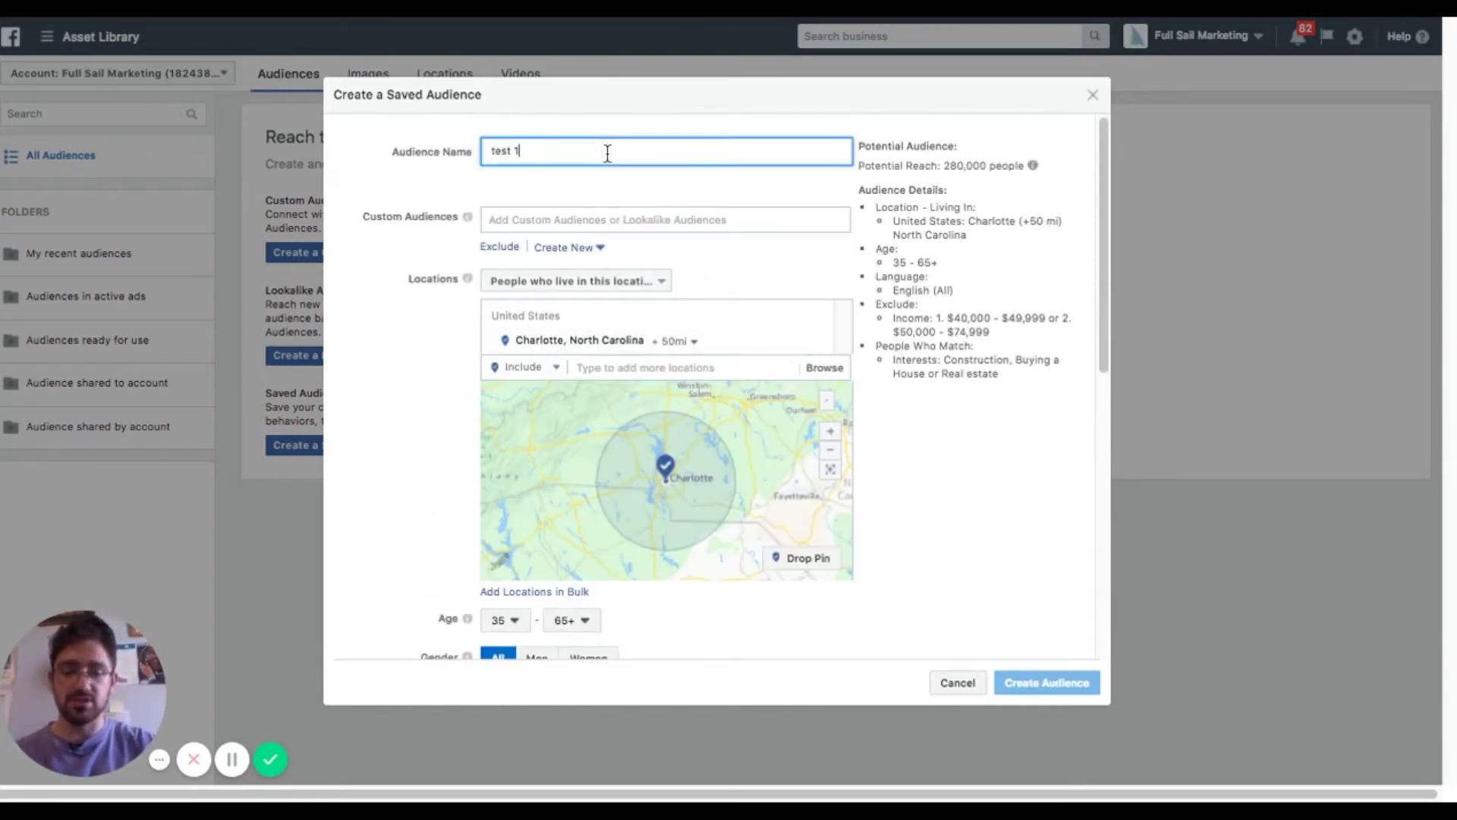
{"action": "left_click", "coordinate": [908, 438]}
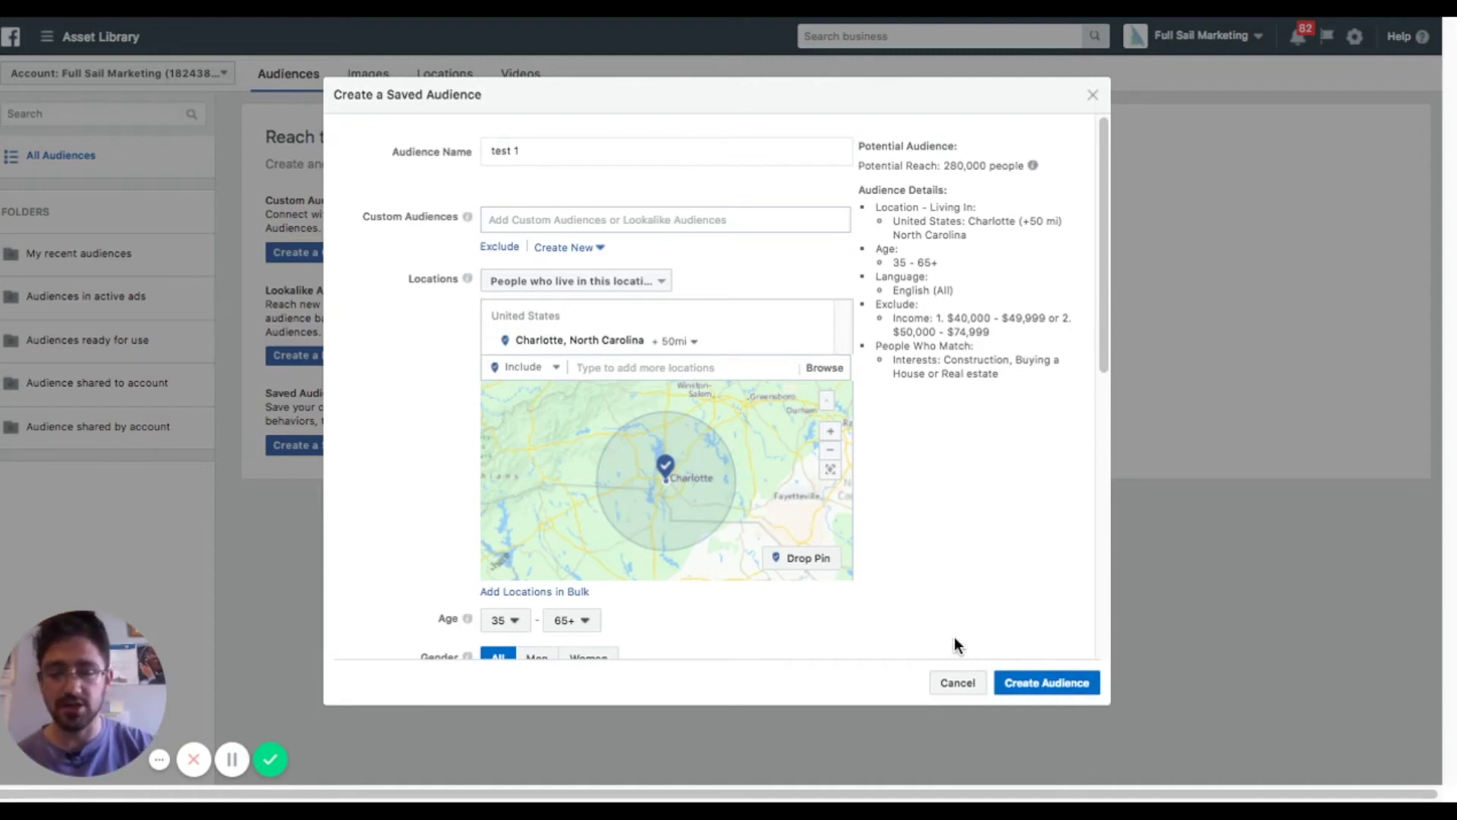
{"action": "scroll", "coordinate": [903, 550], "scroll_direction": "down", "scroll_amount": 10}
{"action": "scroll", "coordinate": [903, 554], "scroll_direction": "up", "scroll_amount": 10}
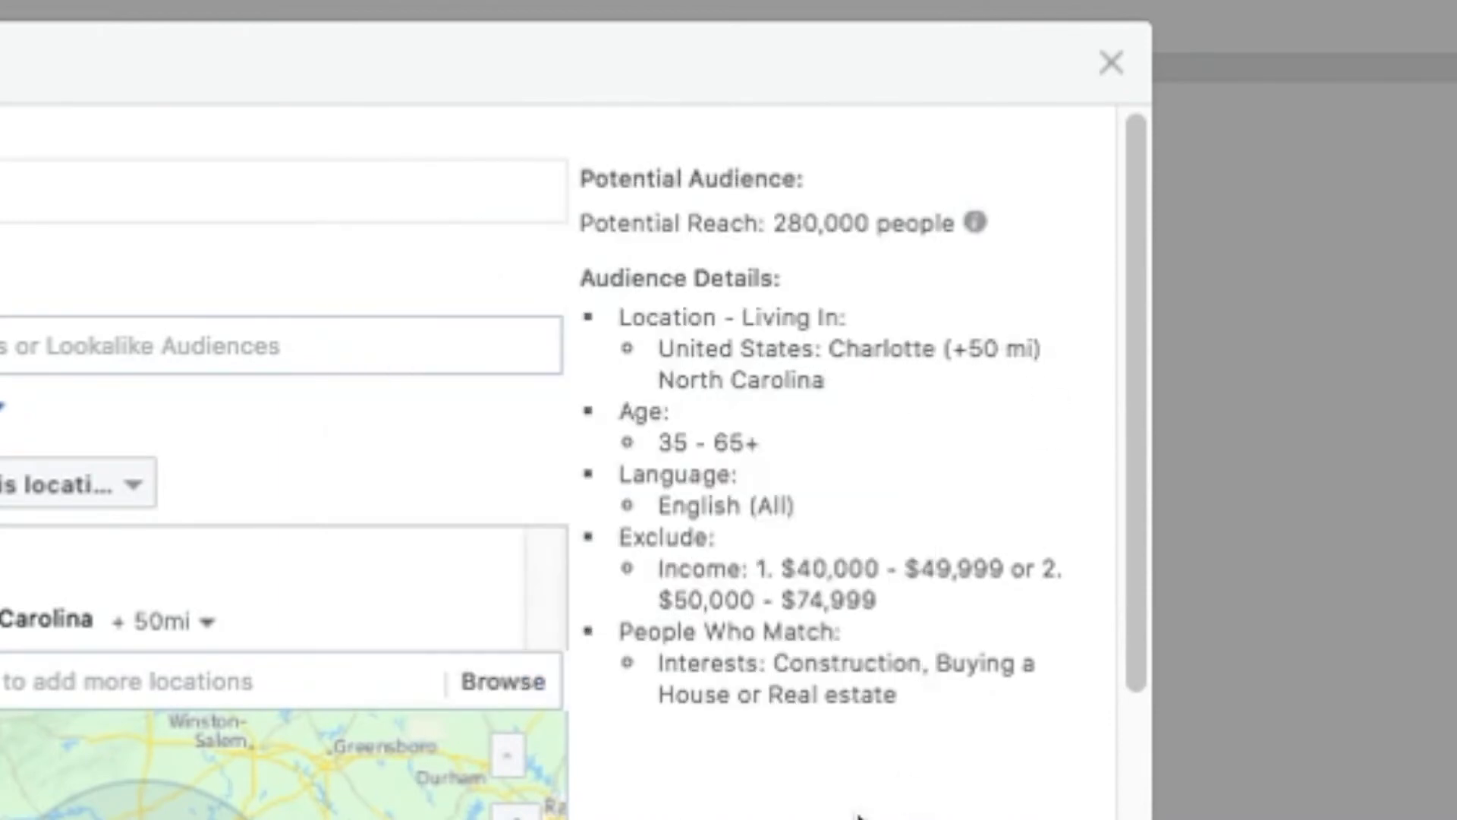
{"action": "scroll", "coordinate": [249, 673], "scroll_direction": "down", "scroll_amount": 7}
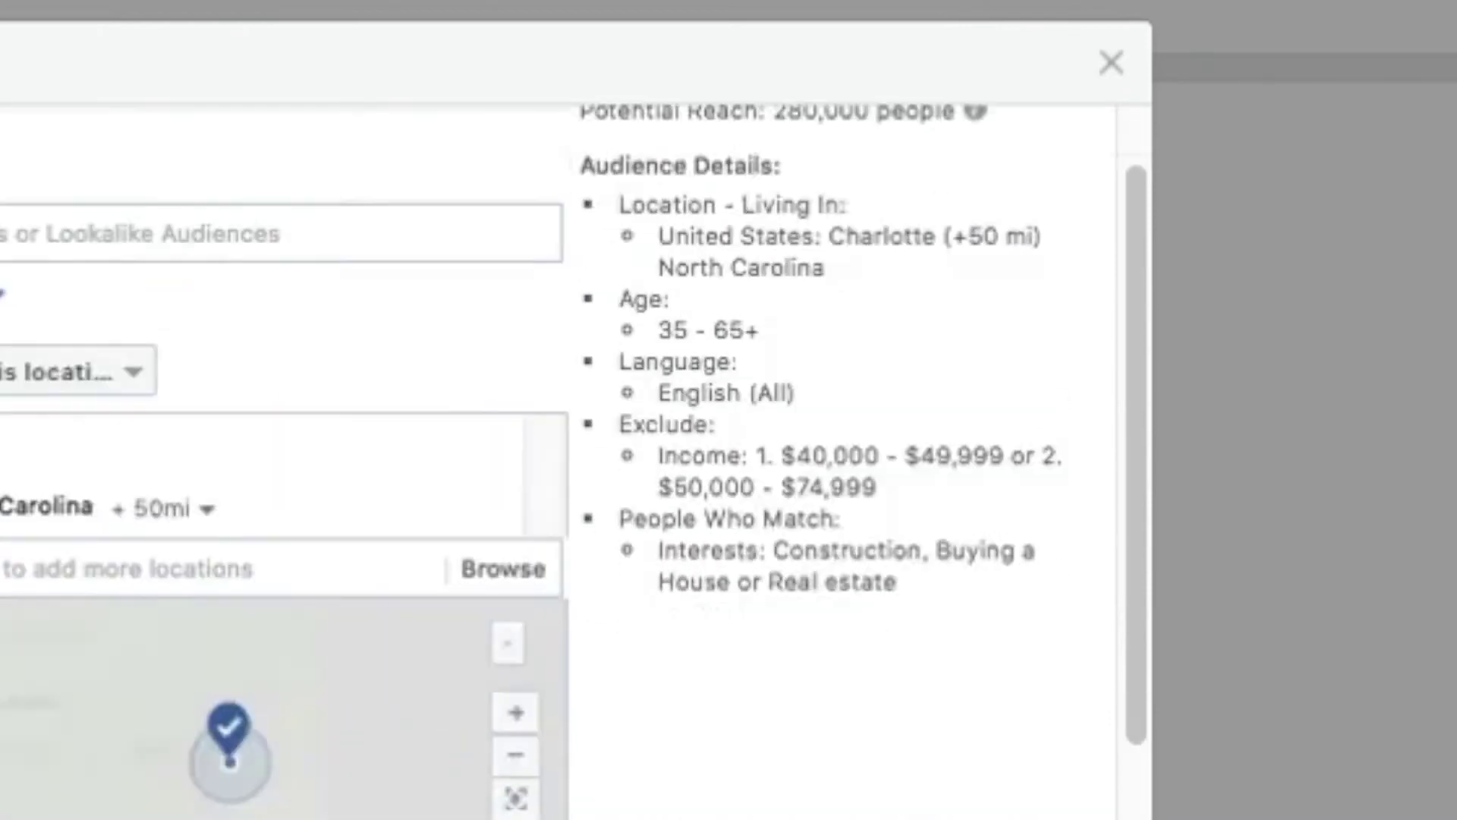
{"action": "scroll", "coordinate": [729, 455], "scroll_direction": "down", "scroll_amount": 8}
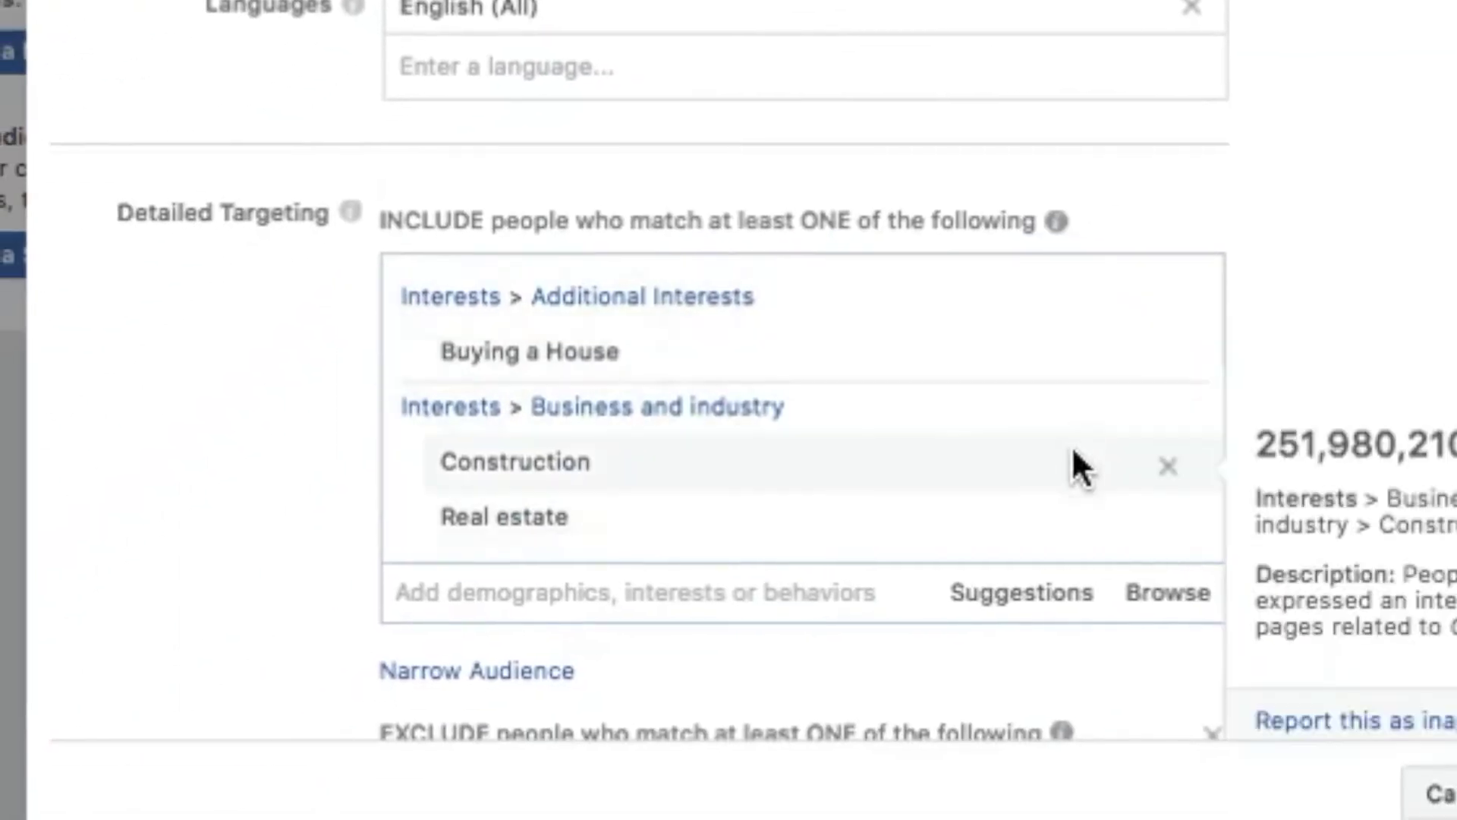
{"action": "scroll", "coordinate": [684, 608], "scroll_direction": "down", "scroll_amount": 6}
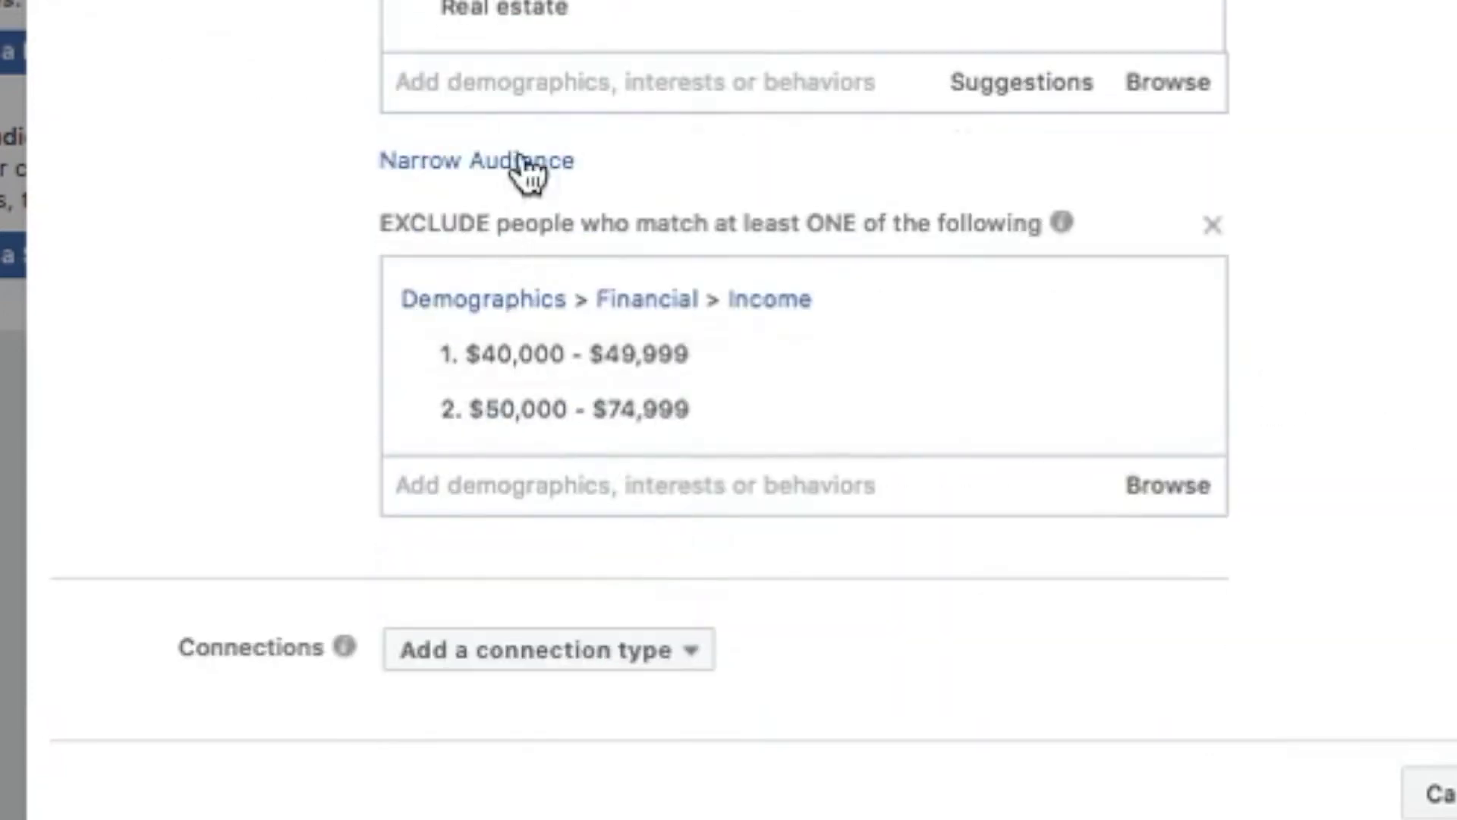
Add a Narrow Audience condition requiring the Gardening interest.
{"action": "left_click", "coordinate": [529, 162]}
{"action": "scroll", "coordinate": [1214, 84], "scroll_direction": "up", "scroll_amount": 12}
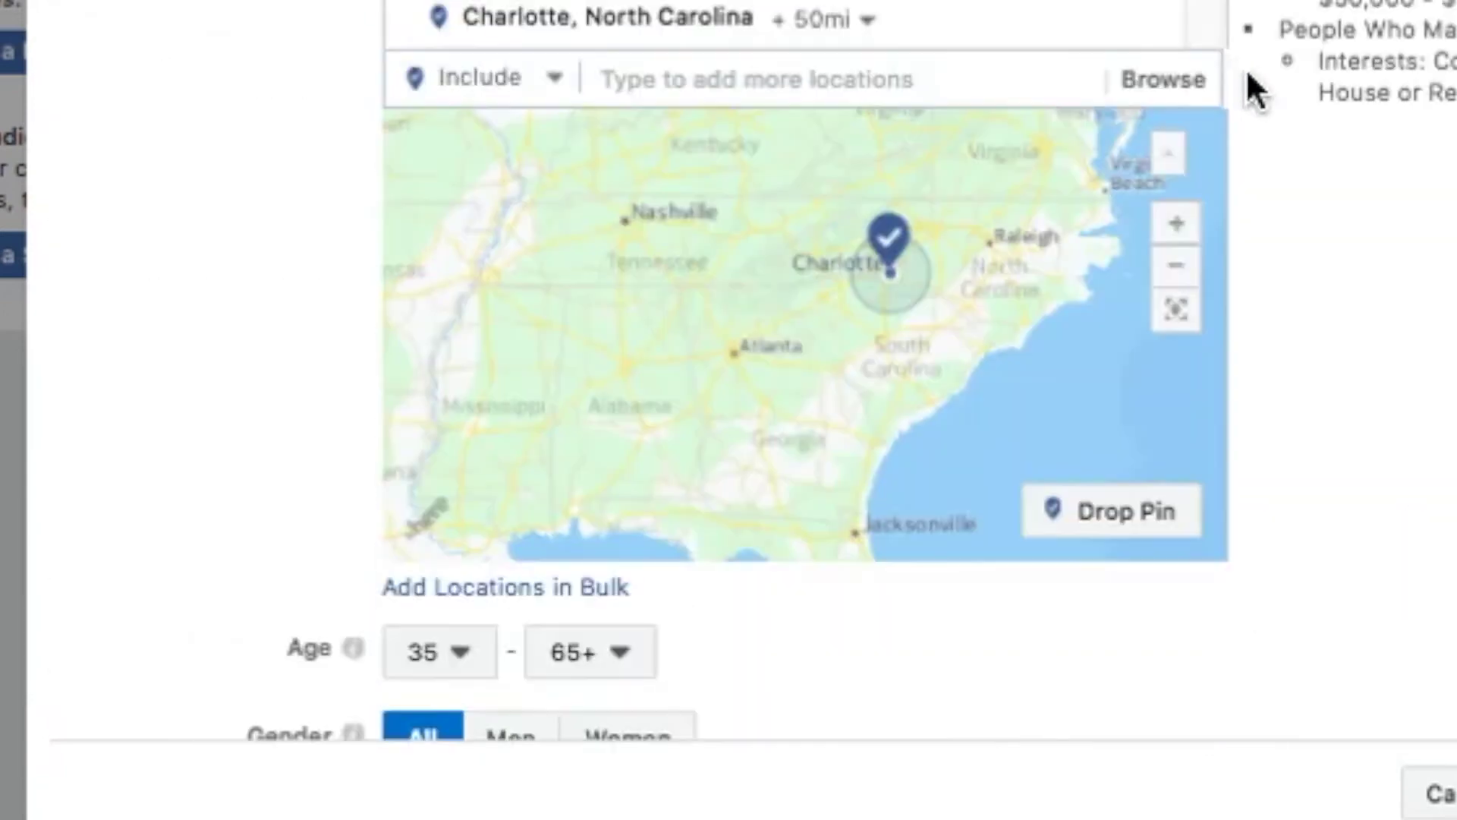
{"action": "scroll", "coordinate": [1370, 133], "scroll_direction": "down", "scroll_amount": 12}
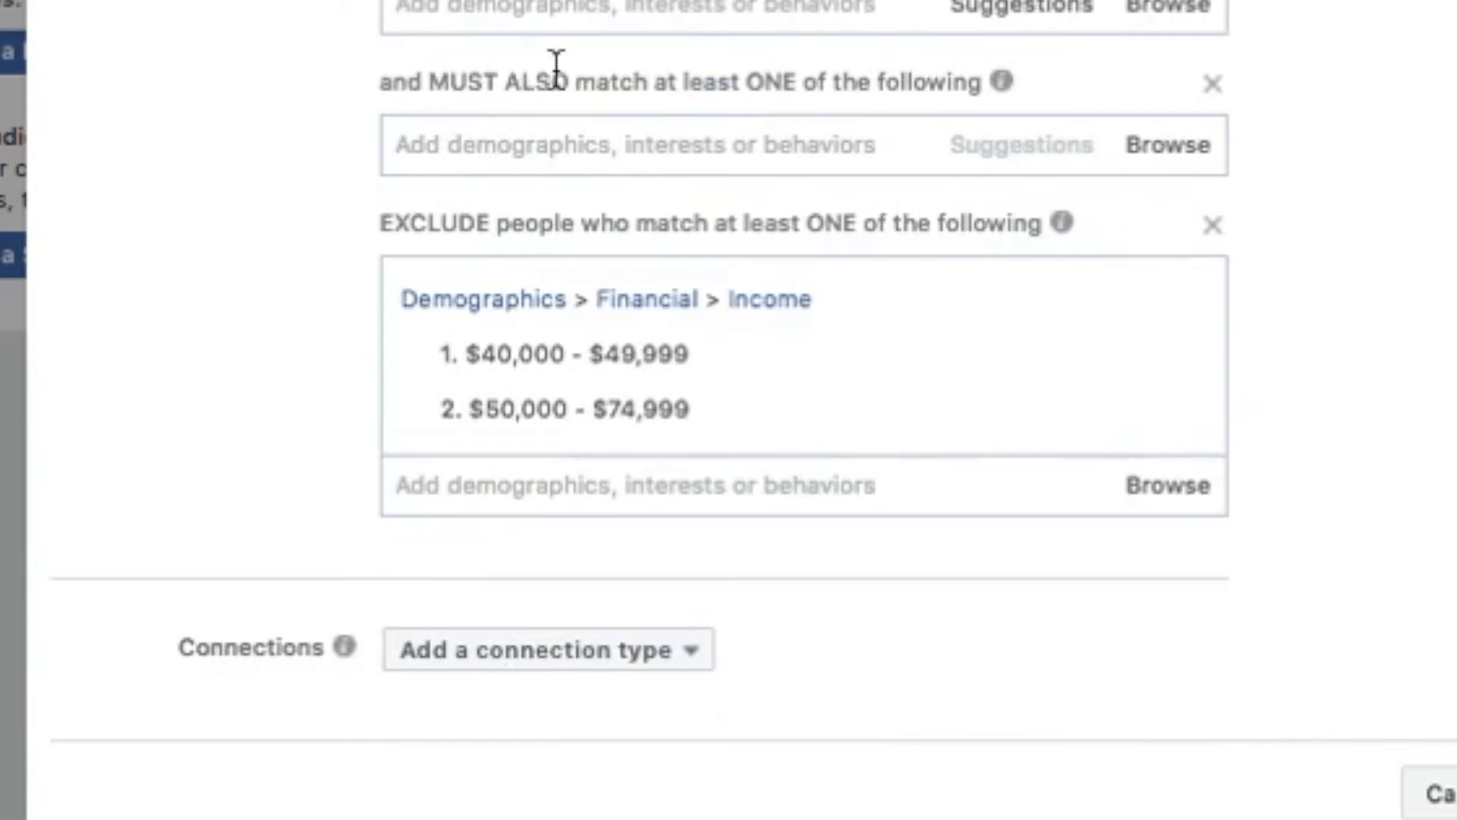
{"action": "left_click", "coordinate": [1213, 82]}
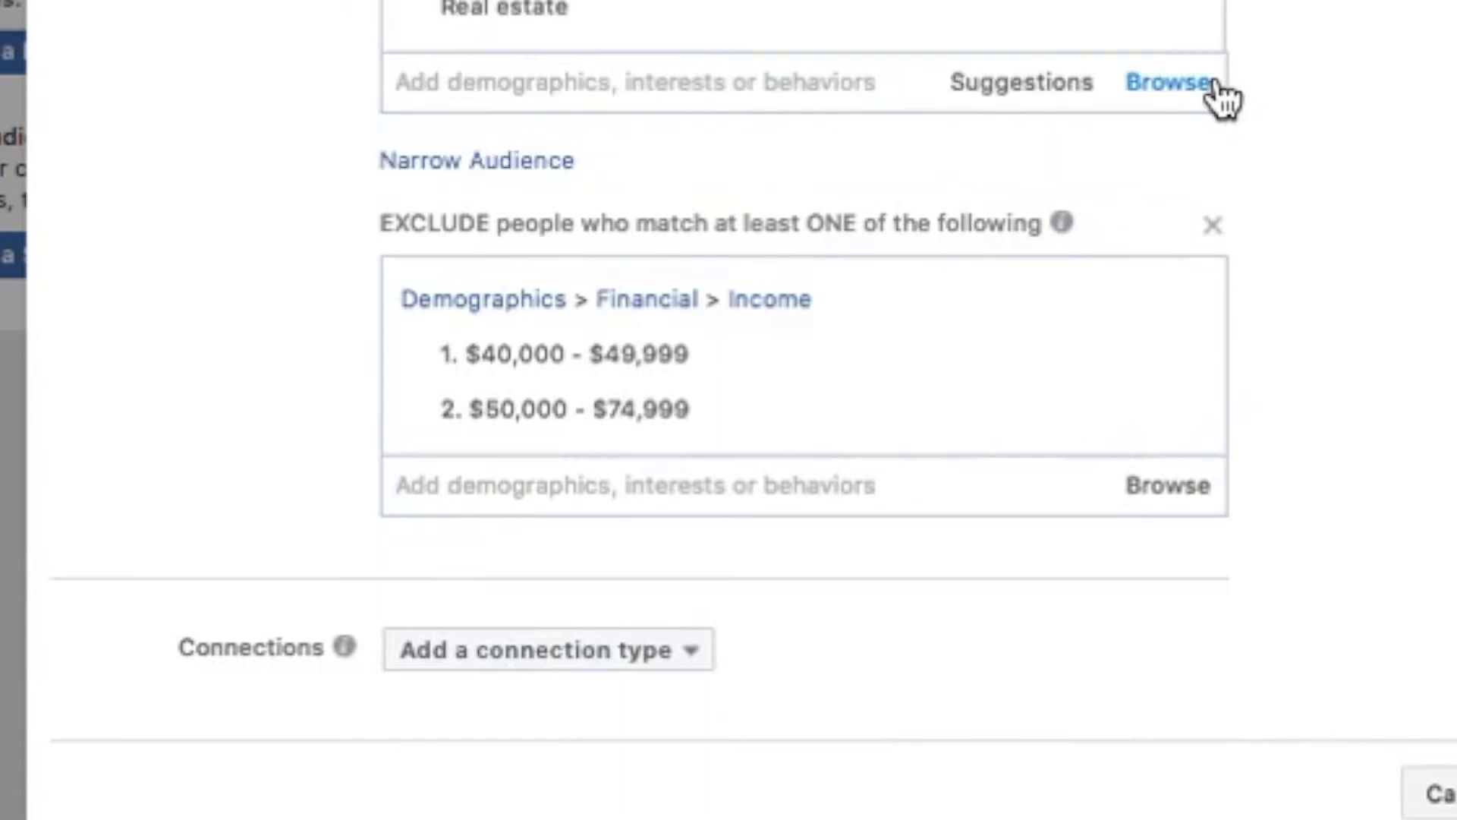
{"action": "left_click", "coordinate": [532, 176]}
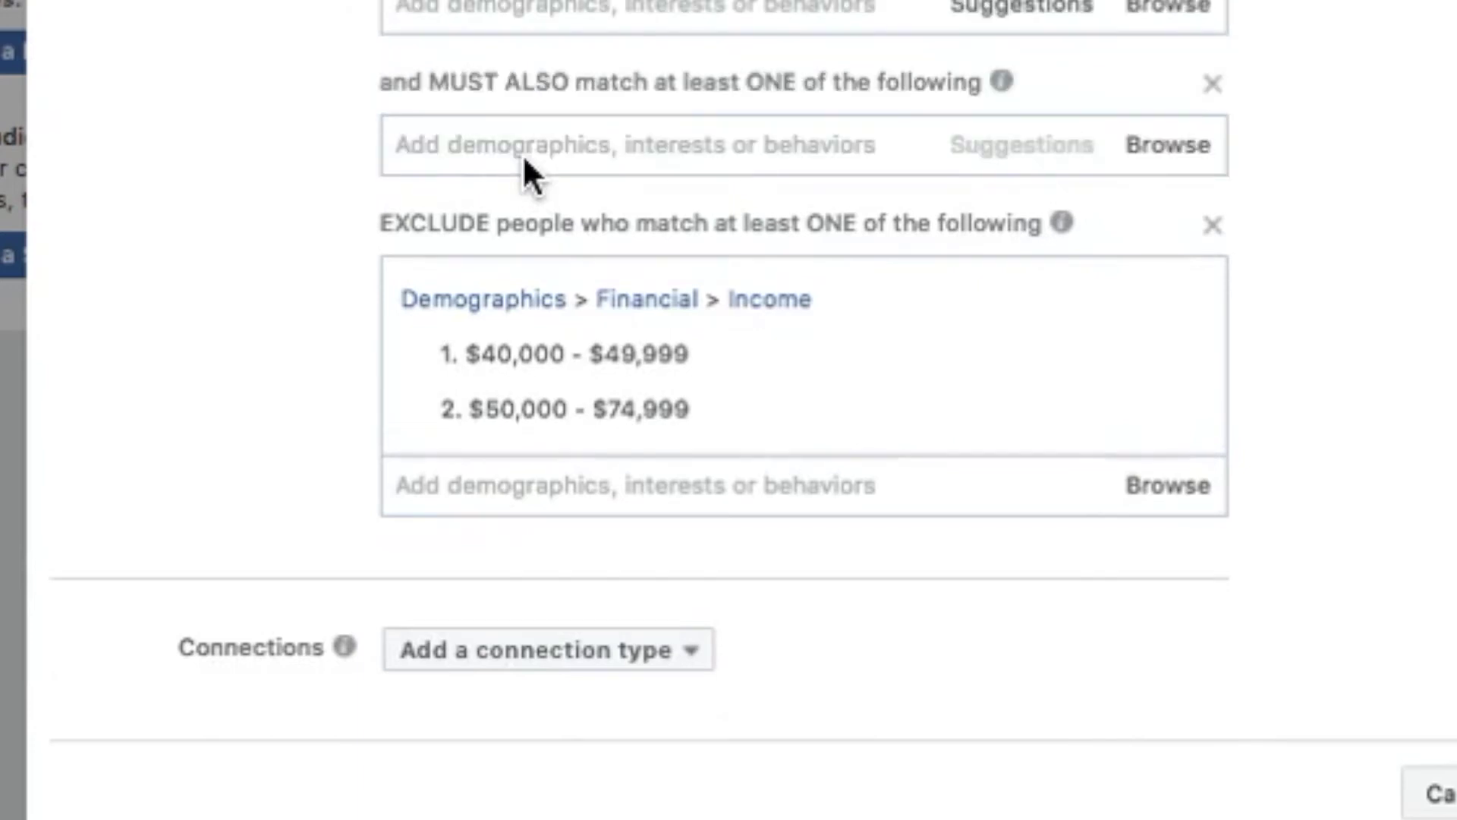
{"action": "left_click", "coordinate": [569, 135]}
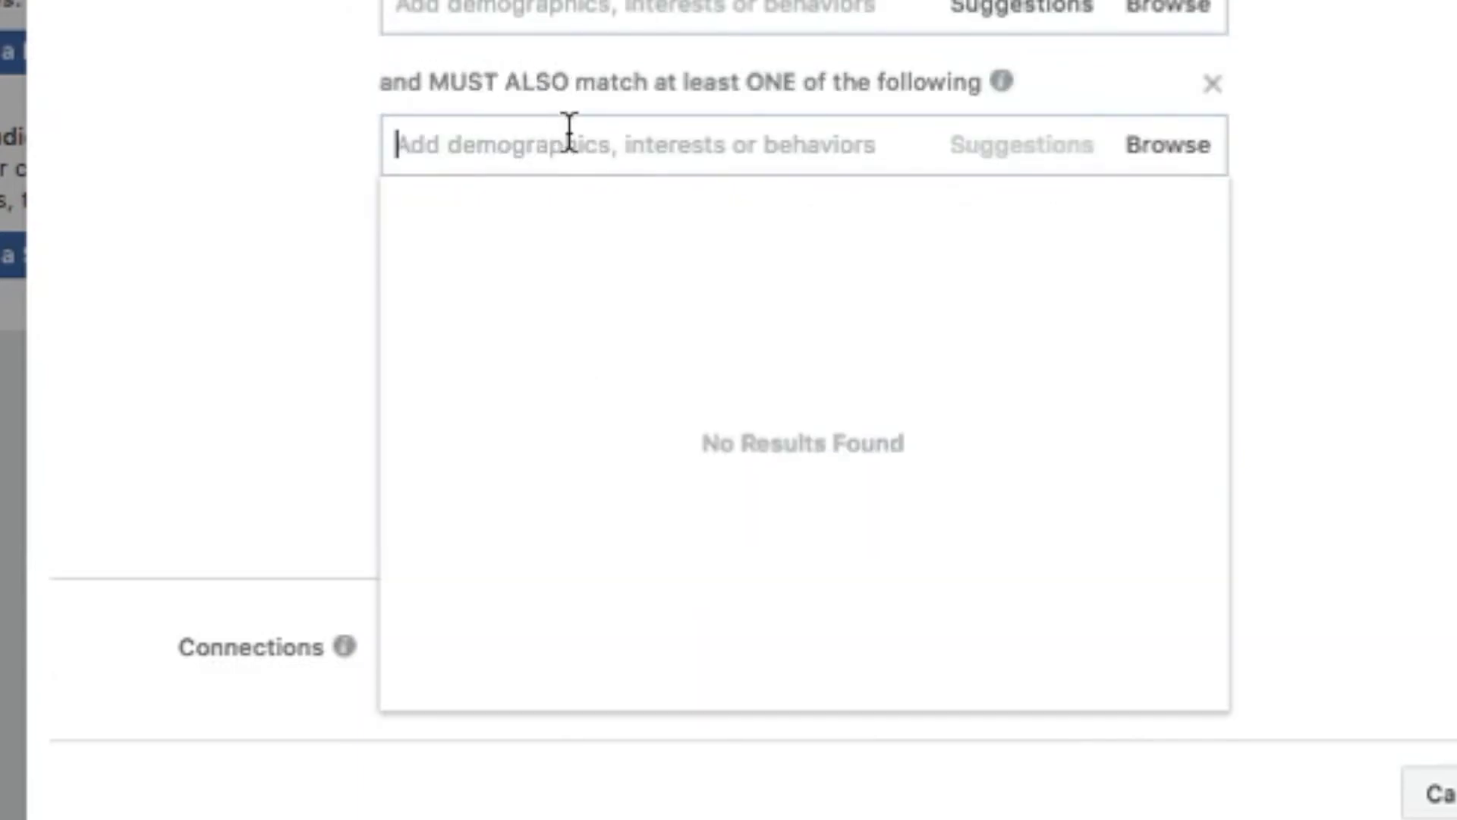
{"action": "type", "text": "garden"}
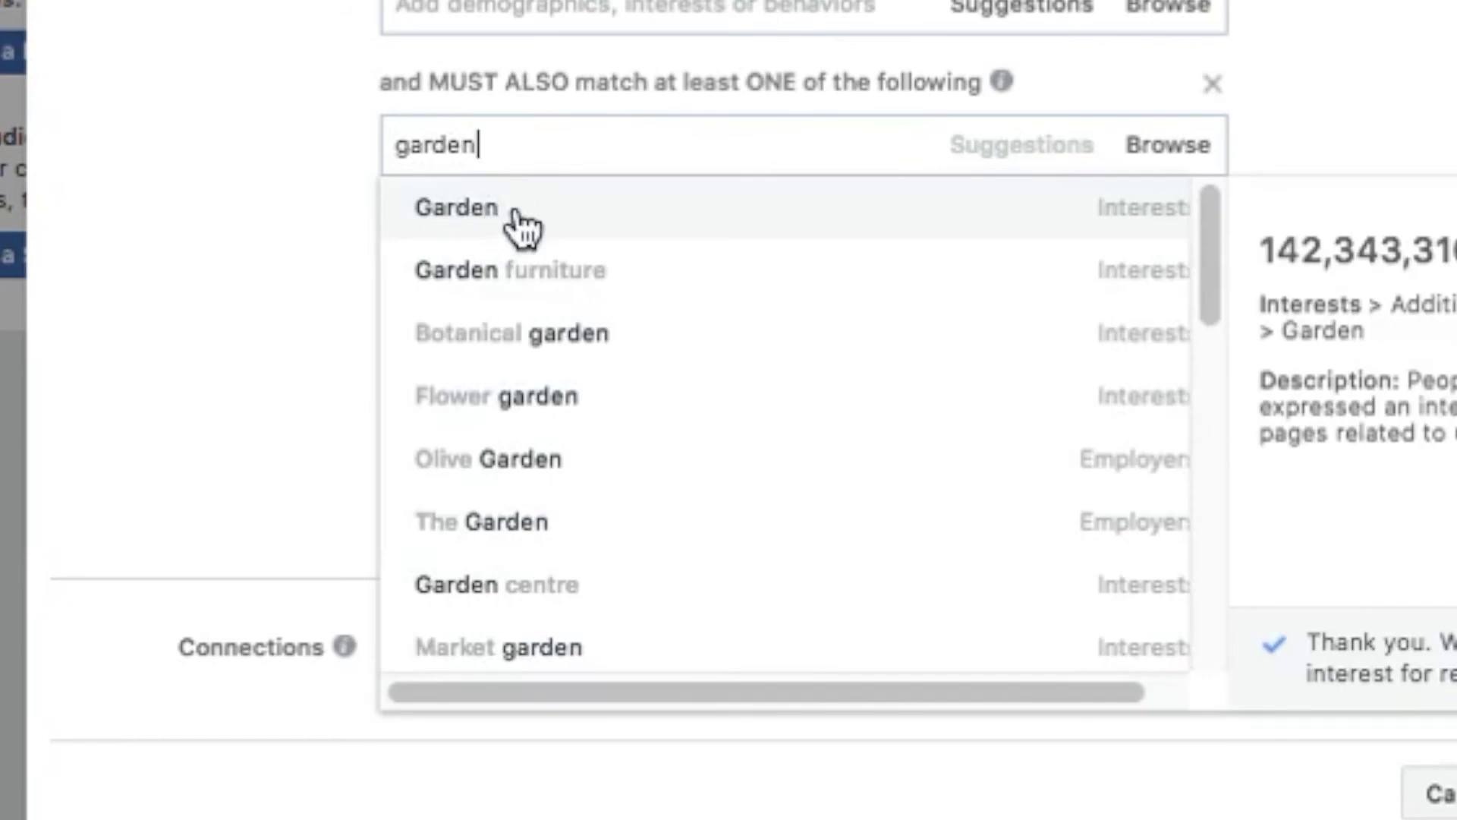
{"action": "type", "text": "ing"}
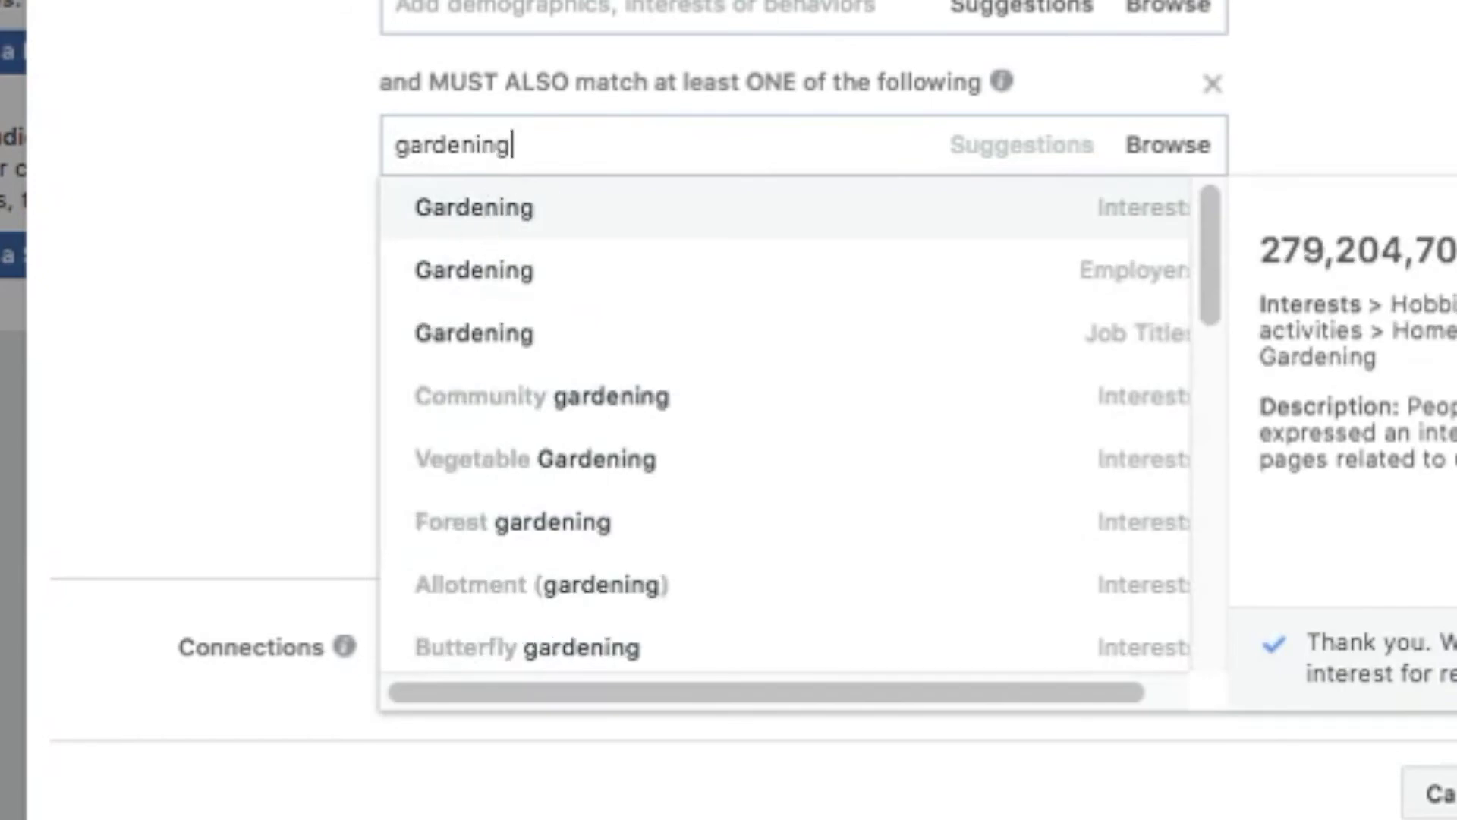
{"action": "left_click", "coordinate": [904, 216]}
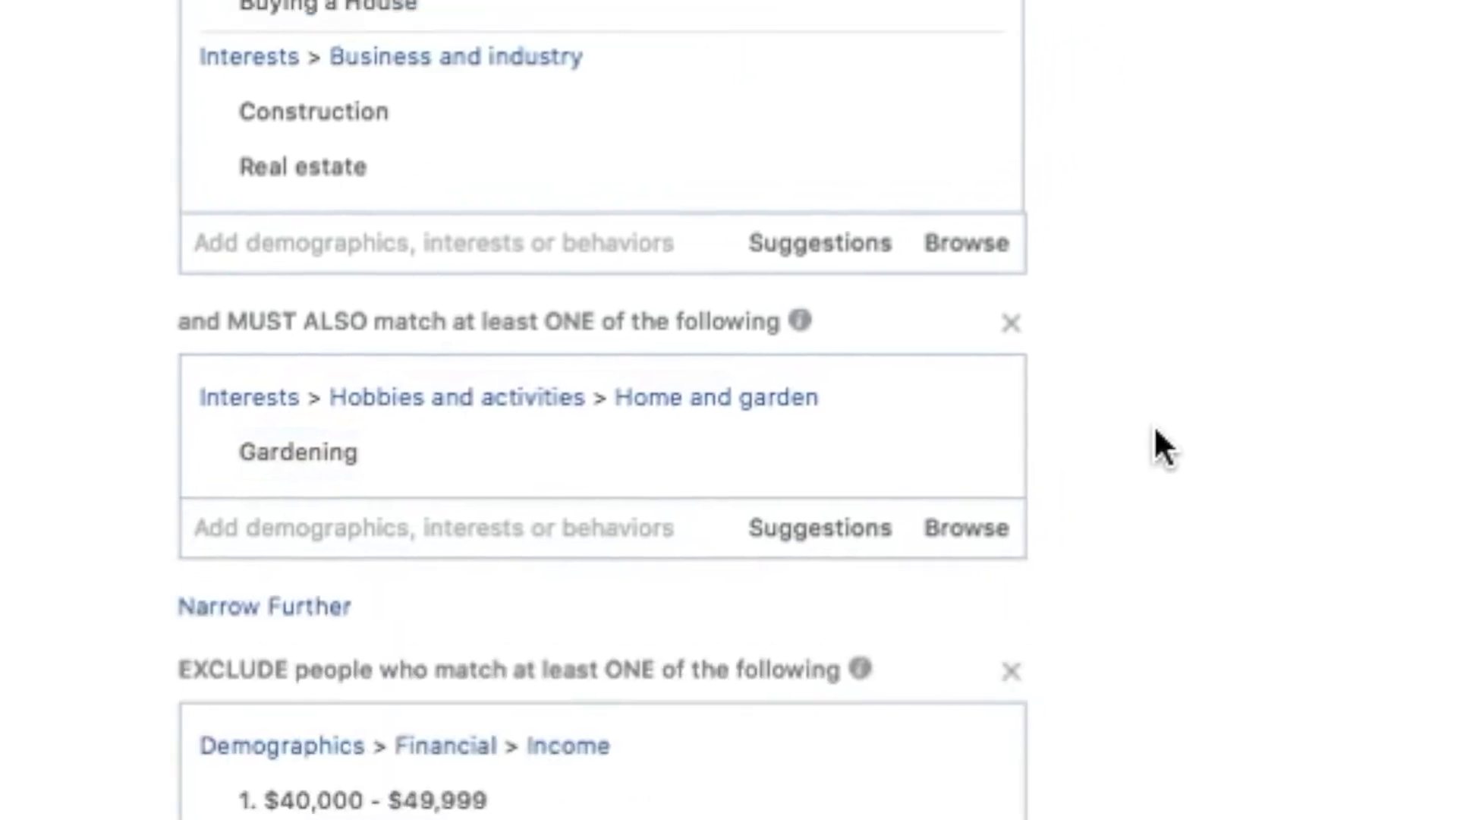
Cancel the Create a Saved Audience dialog without saving.
{"action": "scroll", "coordinate": [999, 654], "scroll_direction": "up", "scroll_amount": 10}
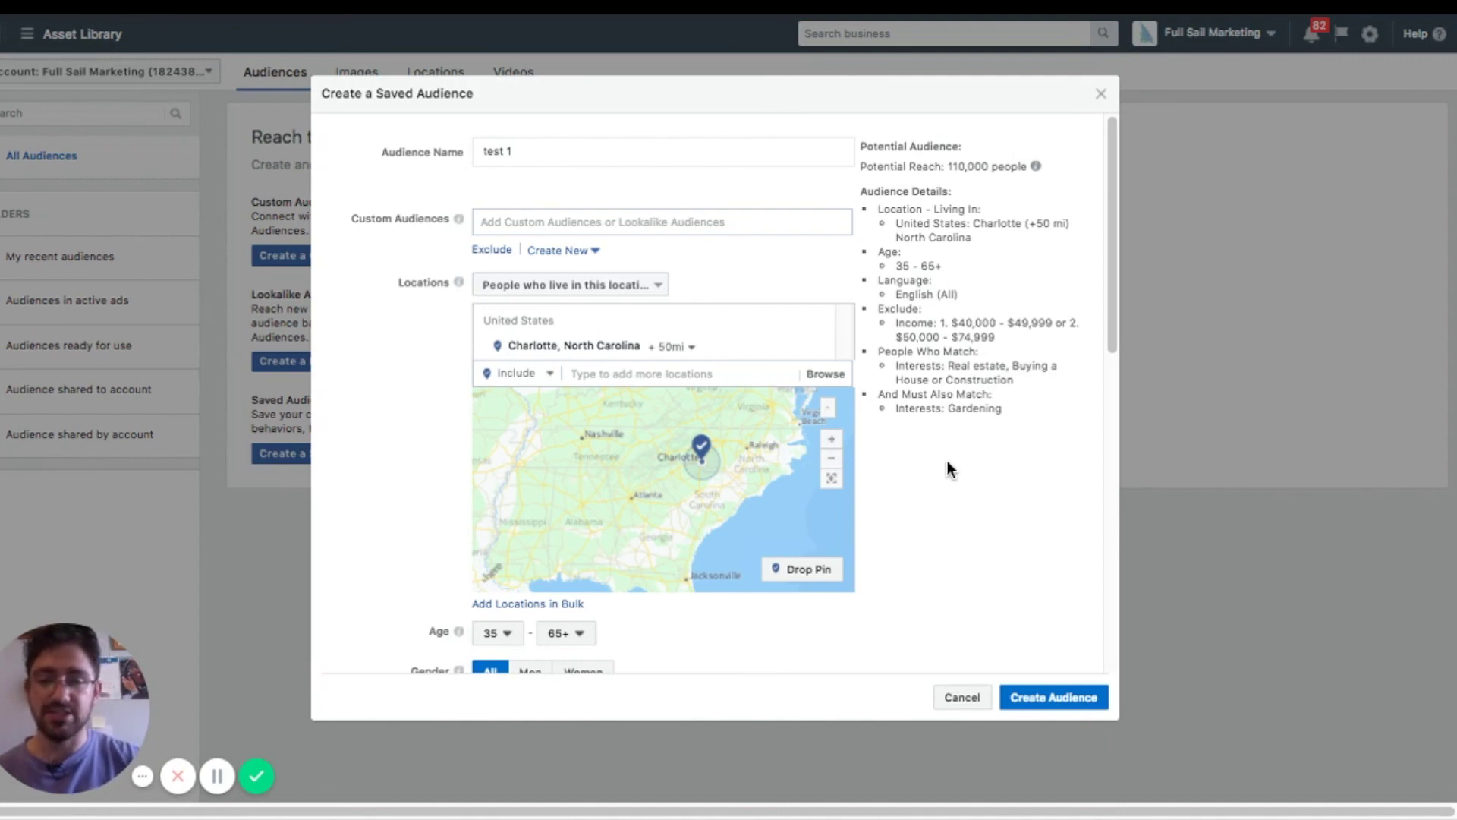
{"action": "left_click", "coordinate": [961, 695]}
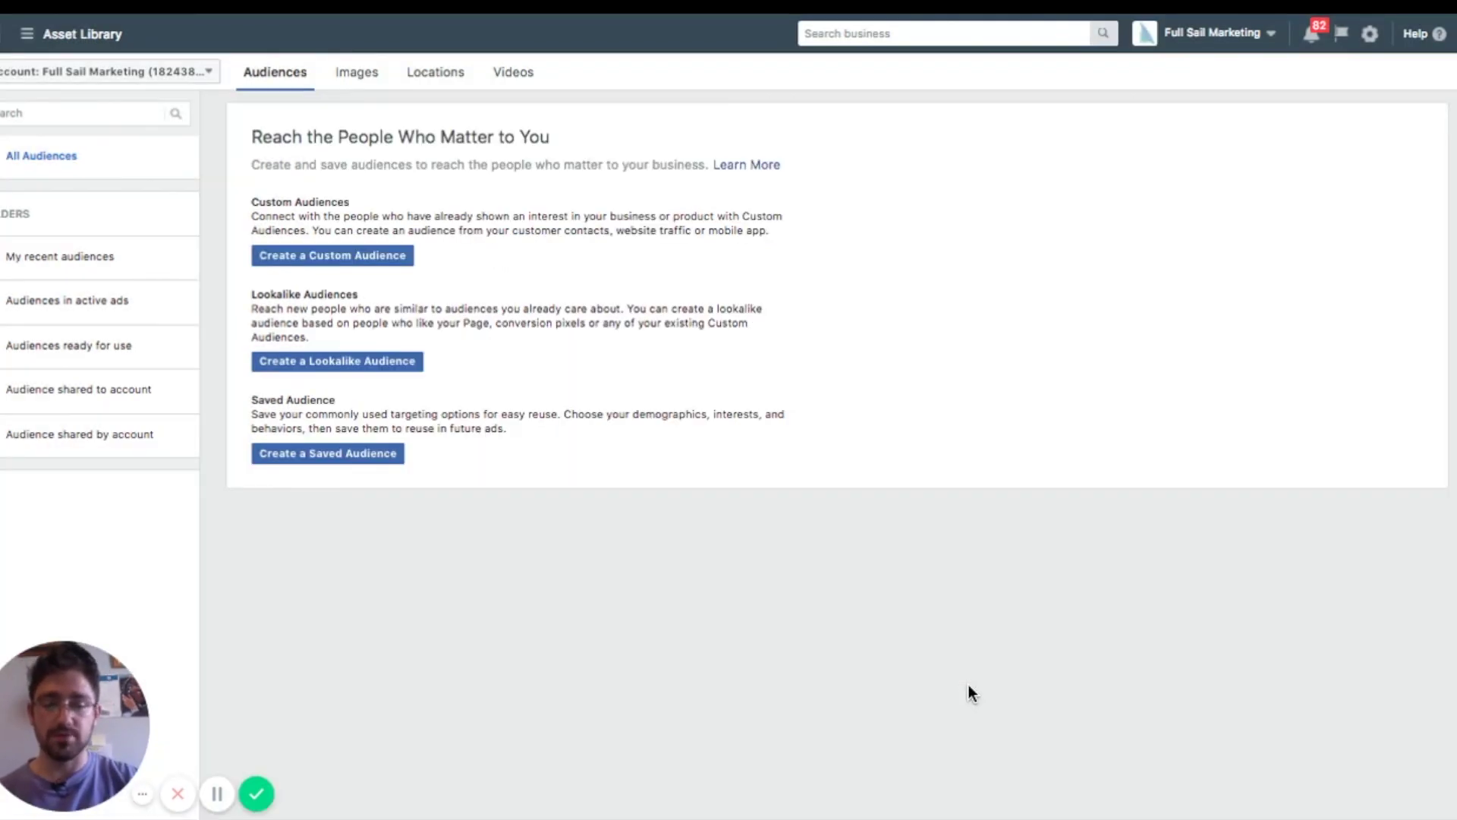